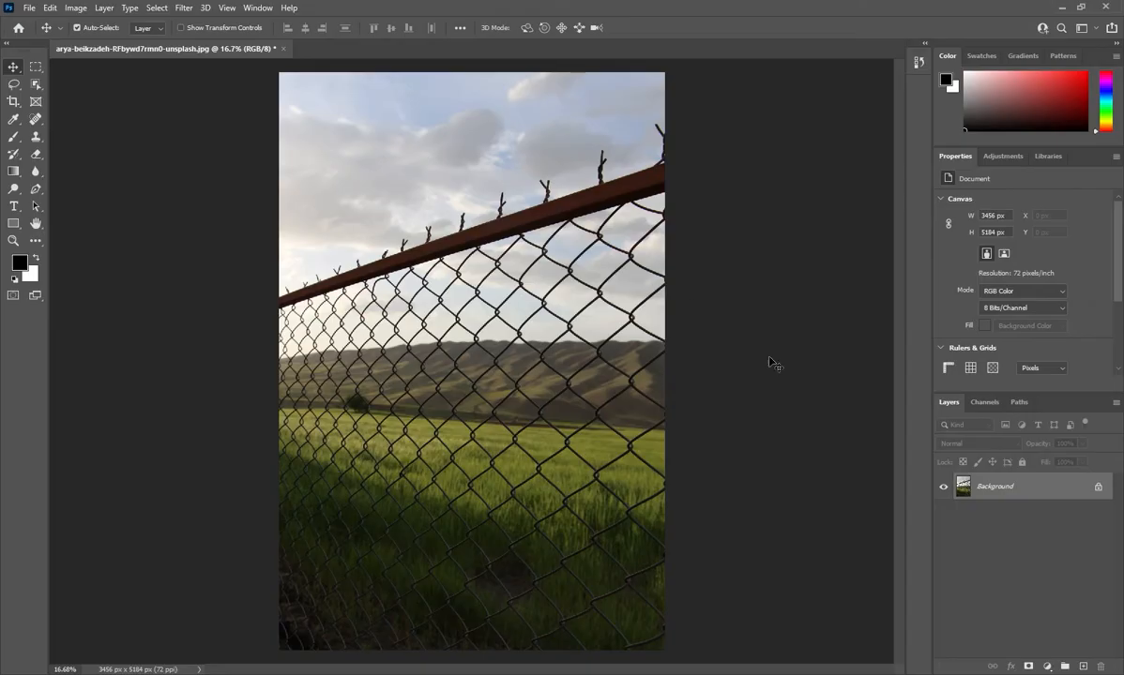
Duplicate the Background layer as "Copy" and add a new empty layer above it
{"action": "right_click", "coordinate": [993, 486]}
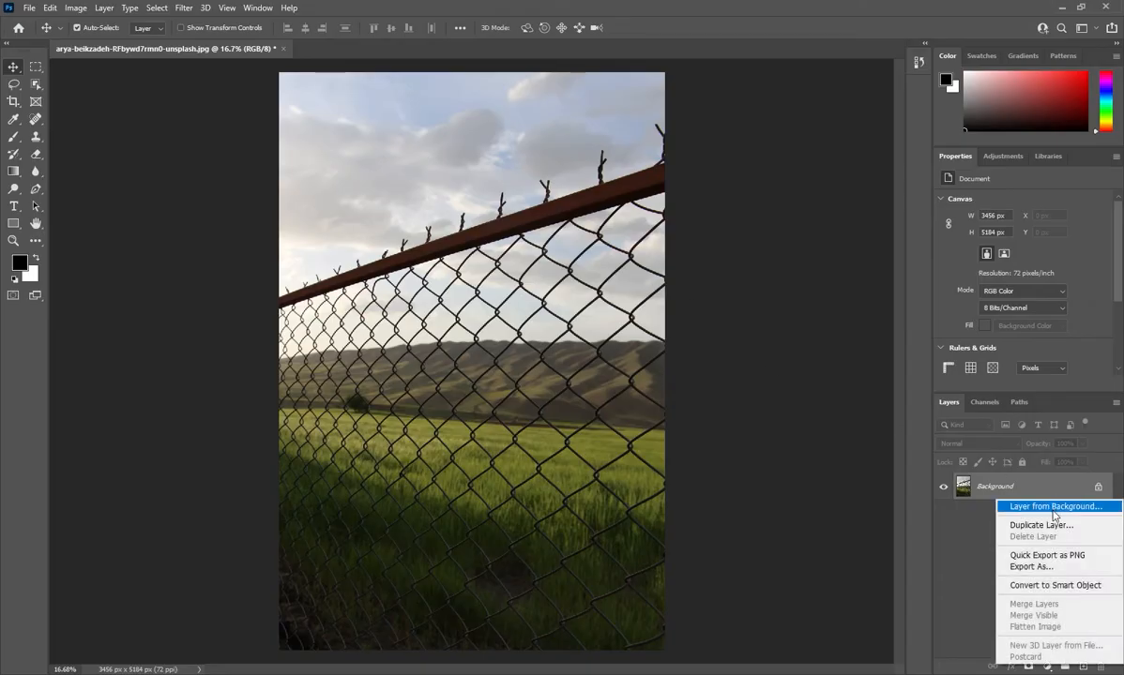
{"action": "left_click", "coordinate": [1049, 529]}
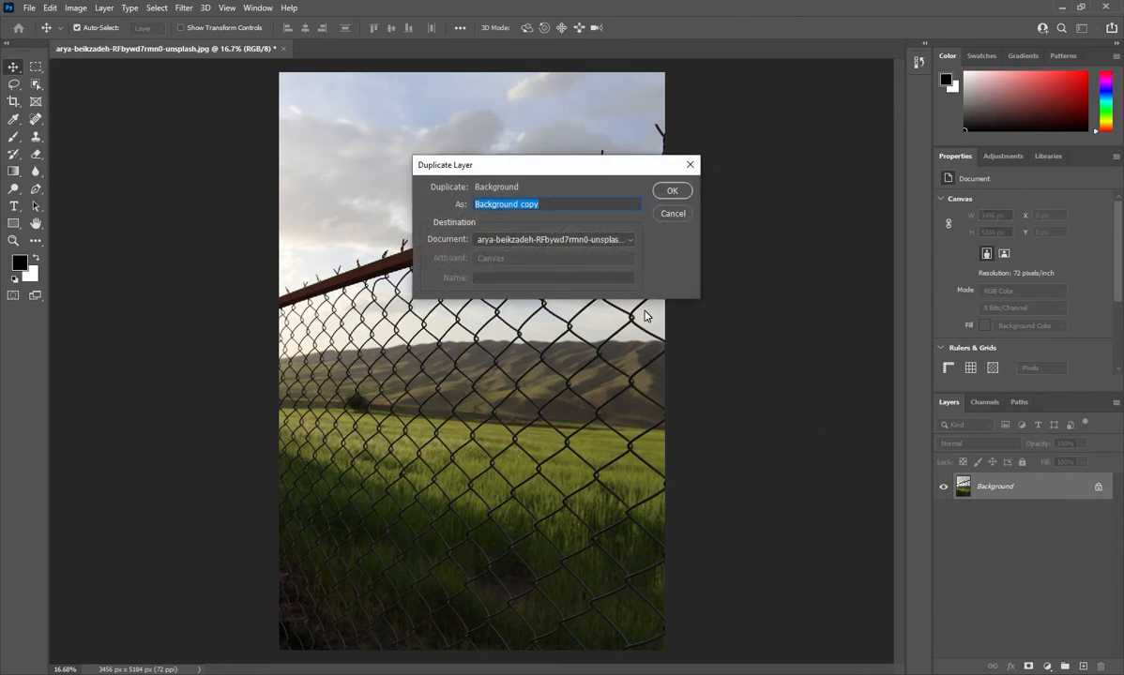
{"action": "type", "text": "C"}
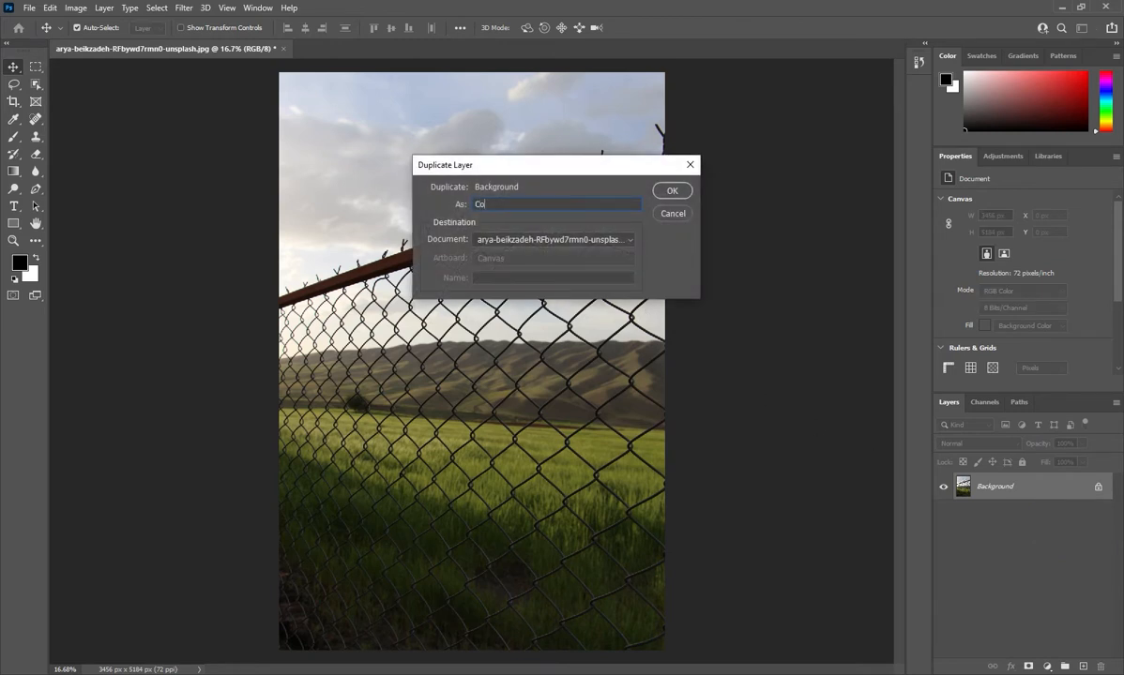
{"action": "key", "text": "Return"}
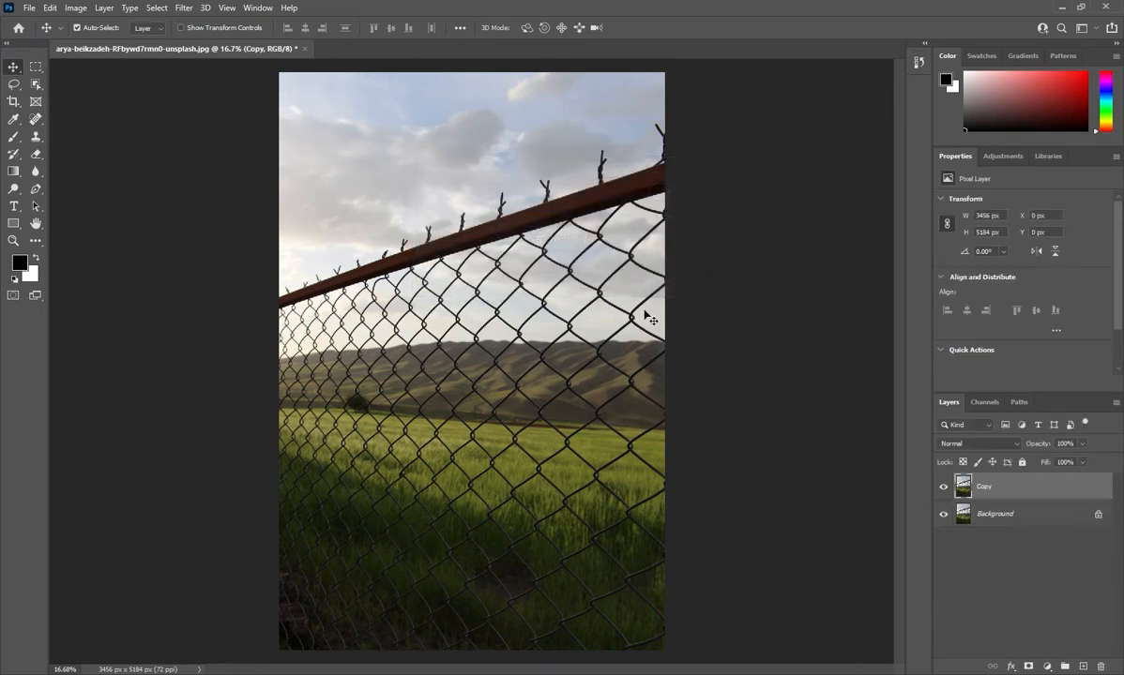
{"action": "left_click", "coordinate": [1082, 667]}
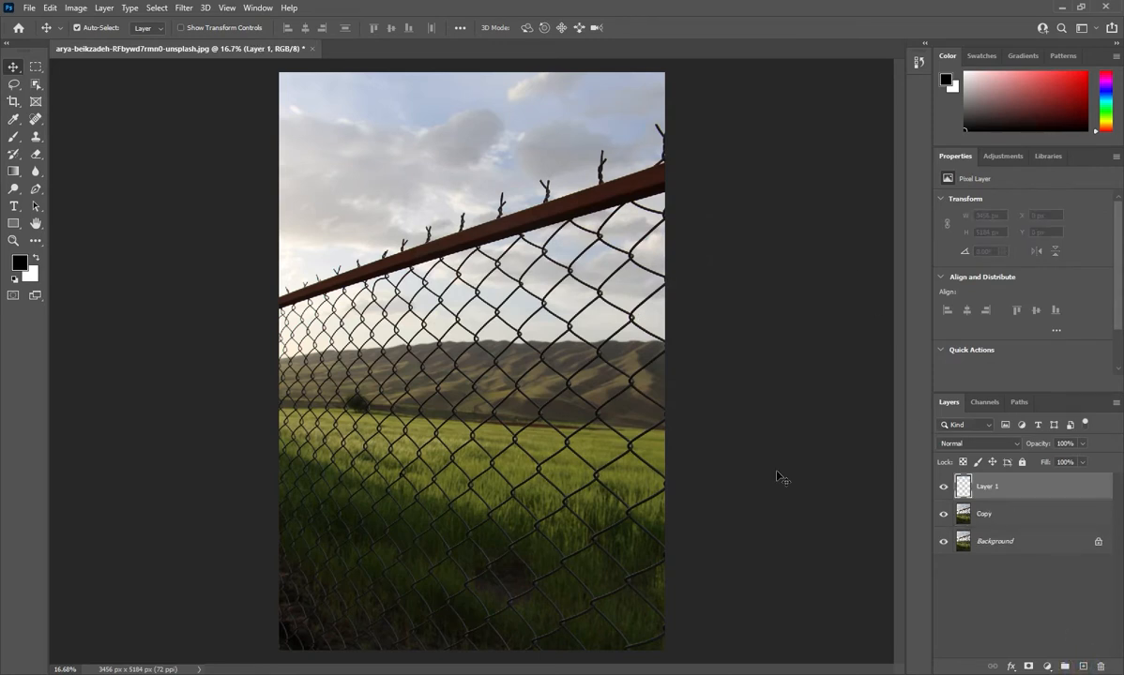
Set up the Brush tool with black and a Hard Round tip, size 100 px and hardness 100%
{"action": "left_click", "coordinate": [13, 136]}
{"action": "left_click", "coordinate": [49, 138]}
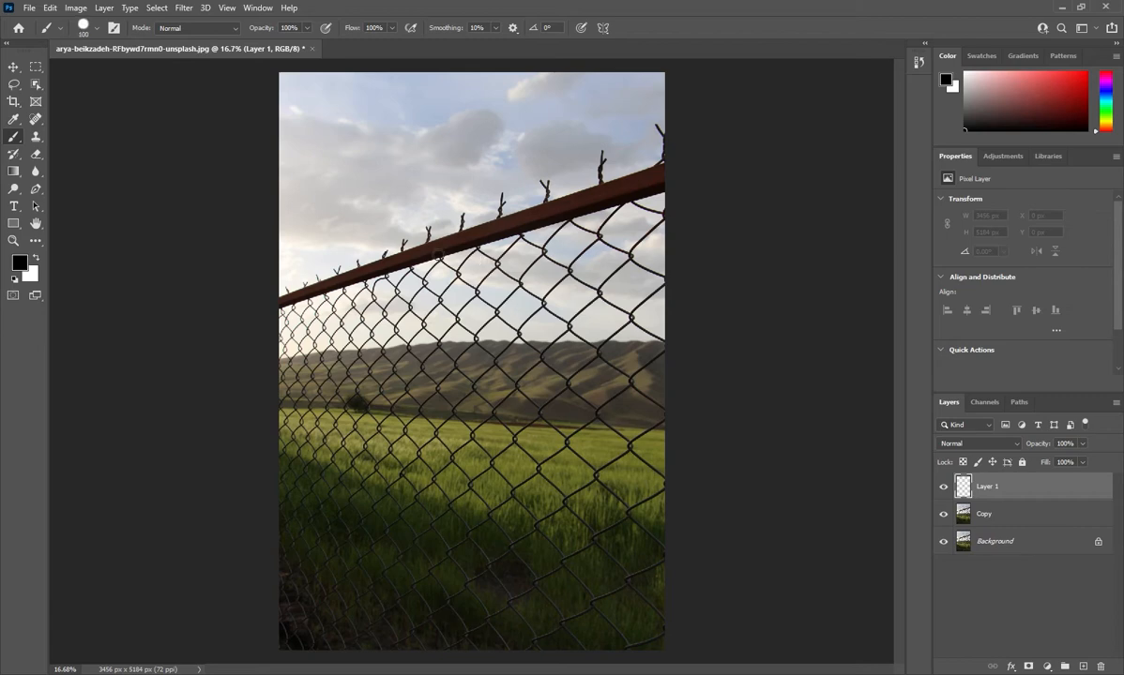
{"action": "left_click", "coordinate": [21, 265]}
{"action": "left_click", "coordinate": [664, 152]}
{"action": "left_click", "coordinate": [113, 28]}
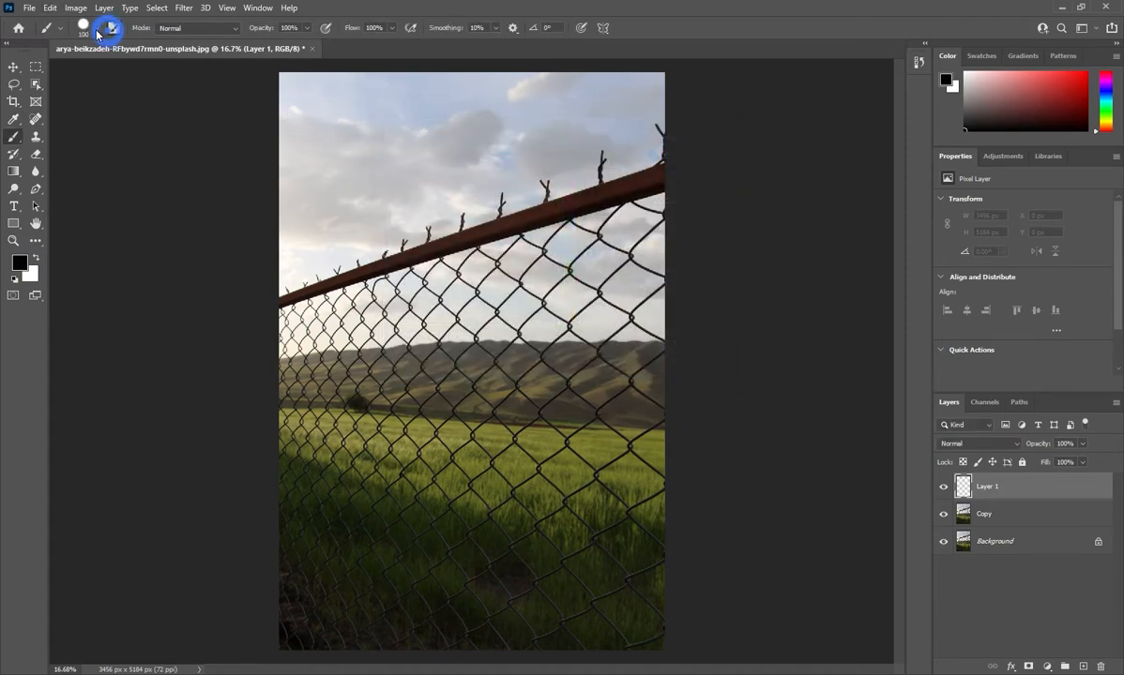
{"action": "left_click", "coordinate": [96, 29]}
{"action": "left_click", "coordinate": [882, 84]}
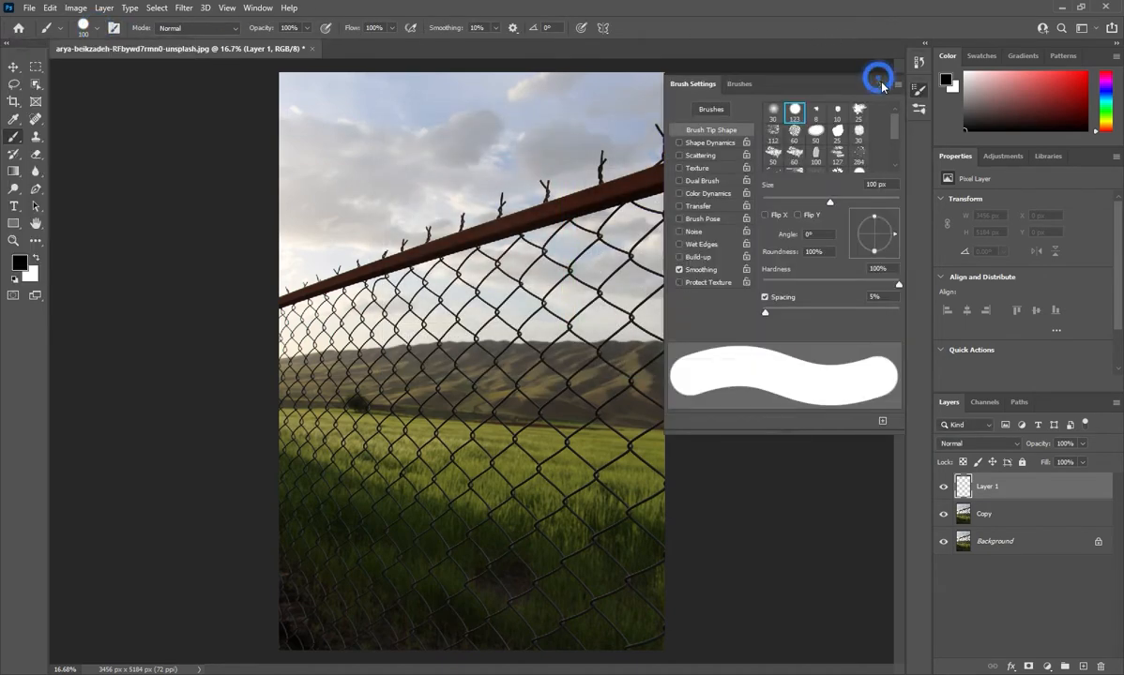
{"action": "left_click", "coordinate": [882, 84]}
{"action": "left_click", "coordinate": [94, 28]}
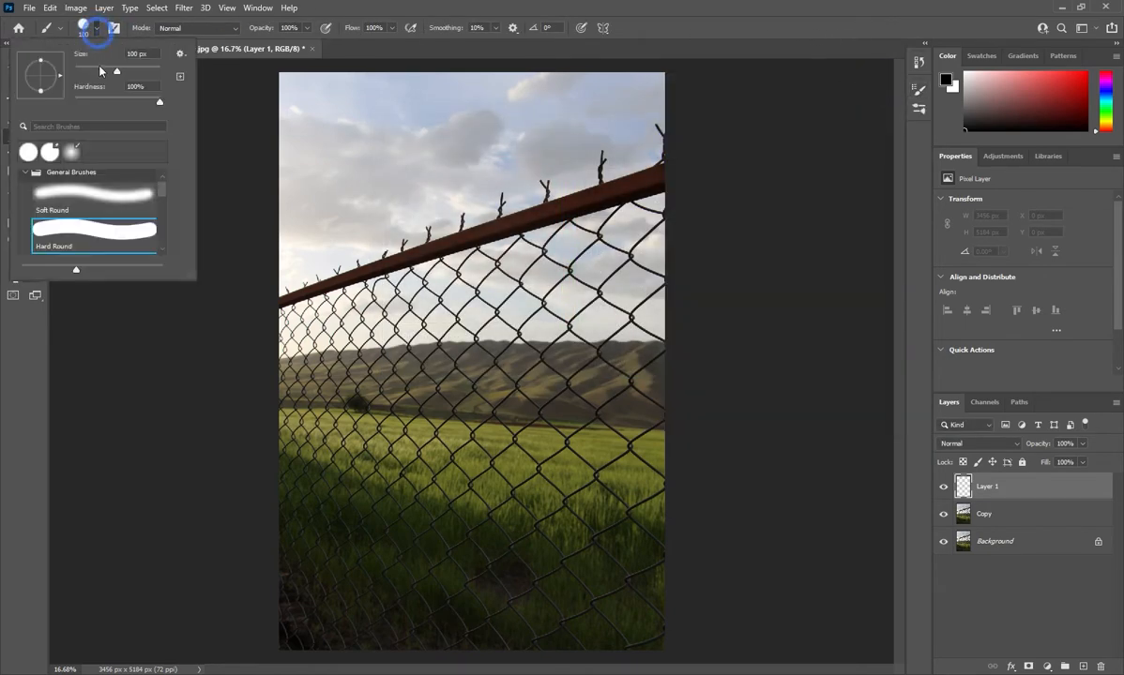
{"action": "left_click", "coordinate": [158, 103]}
{"action": "left_click", "coordinate": [82, 228]}
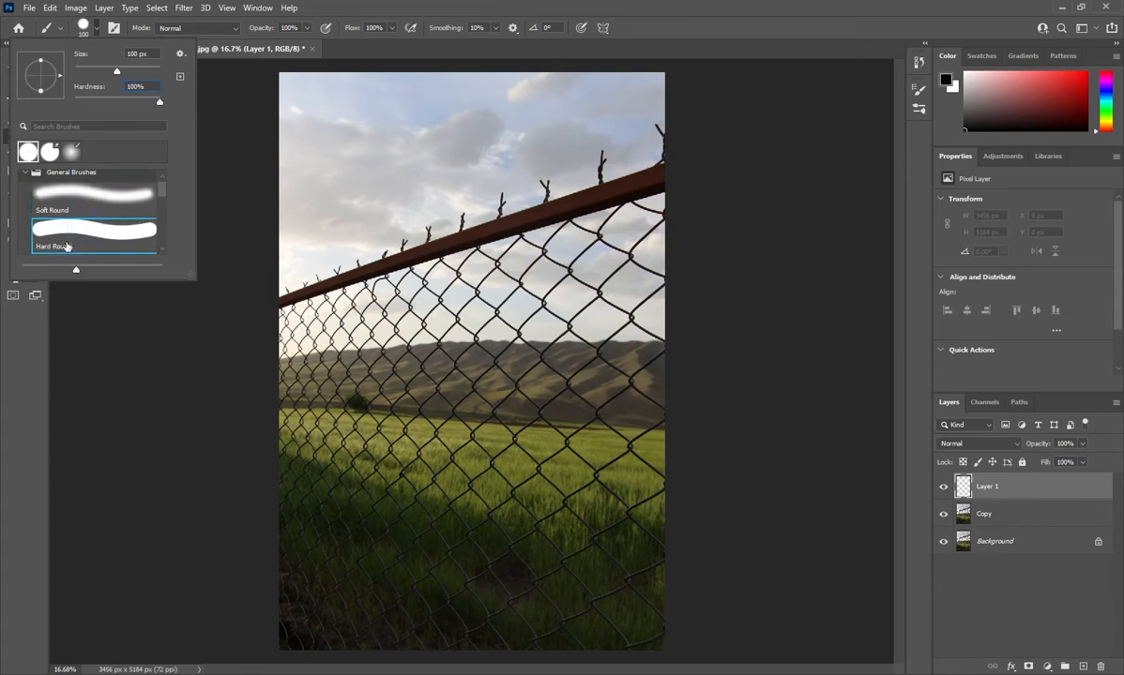
{"action": "left_click", "coordinate": [25, 172]}
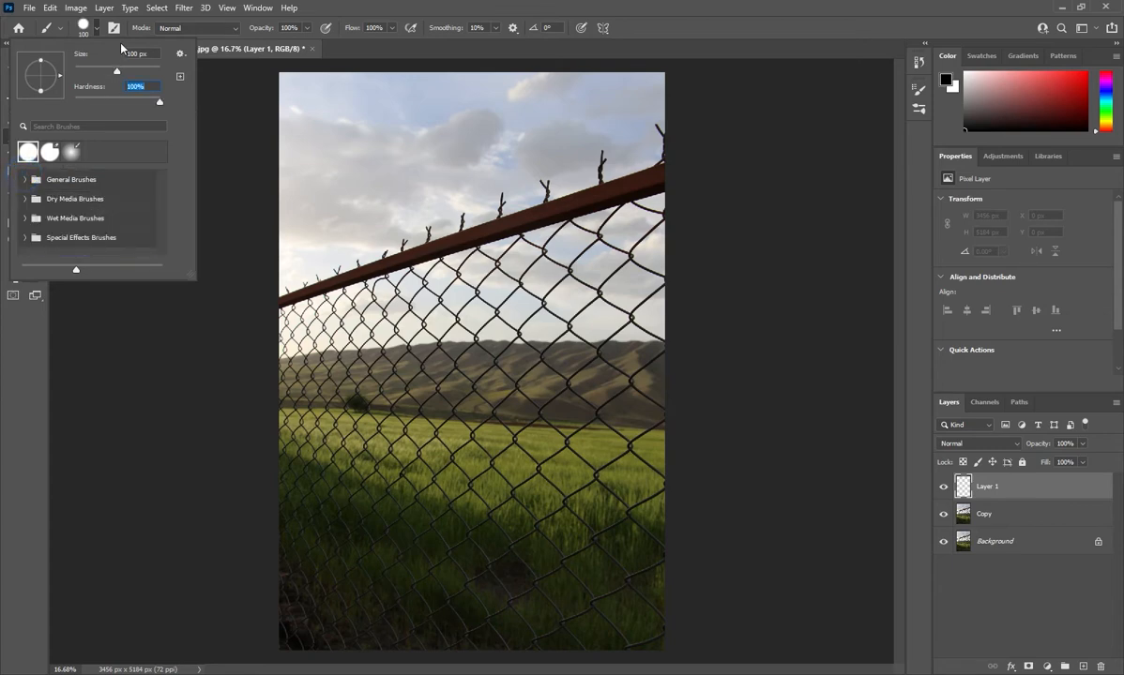
{"action": "left_click", "coordinate": [96, 31]}
Paint the fence's whole top rail black on the new layer, reducing the brush to 80 px for the narrower end
{"action": "scroll", "coordinate": [581, 310], "scroll_direction": "up", "scroll_amount": 5}
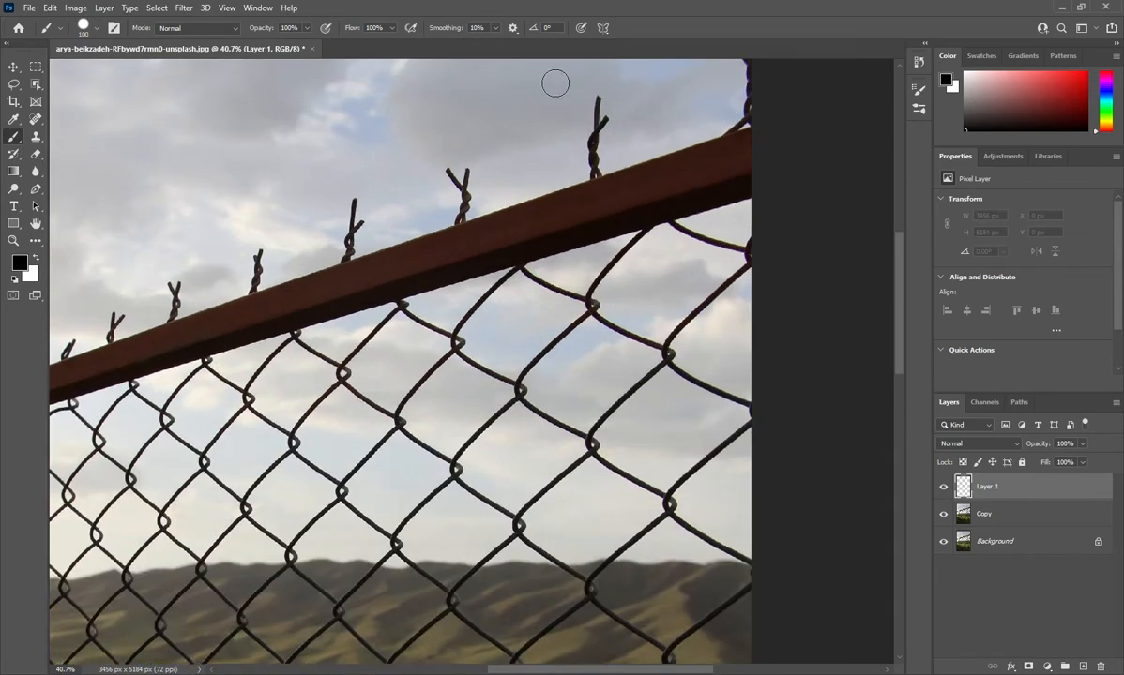
{"action": "left_click_drag", "start_coordinate": [480, 245], "coordinate": [742, 178]}
{"action": "mouse_move", "coordinate": [631, 216]}
{"action": "left_mouse_down"}
{"action": "mouse_move", "coordinate": [738, 190]}
{"action": "mouse_move", "coordinate": [735, 179]}
{"action": "mouse_move", "coordinate": [677, 173]}
{"action": "mouse_move", "coordinate": [761, 140]}
{"action": "mouse_move", "coordinate": [550, 210]}
{"action": "mouse_move", "coordinate": [674, 166]}
{"action": "left_mouse_up"}
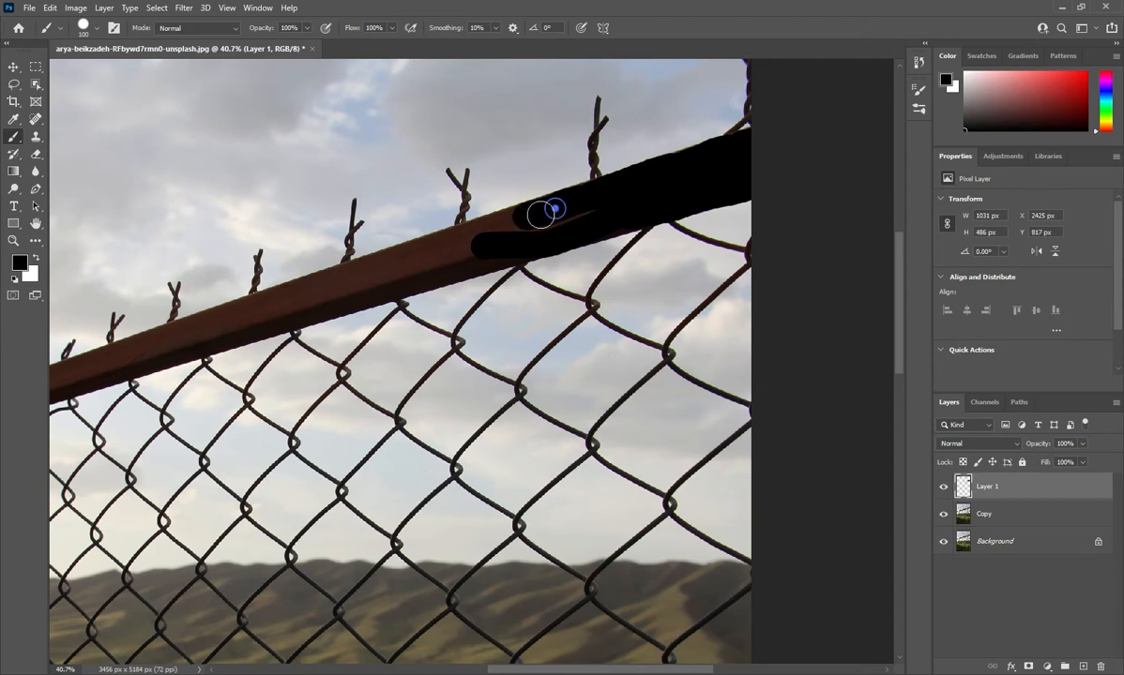
{"action": "mouse_move", "coordinate": [522, 218]}
{"action": "left_mouse_down"}
{"action": "mouse_move", "coordinate": [326, 279]}
{"action": "mouse_move", "coordinate": [580, 221]}
{"action": "left_mouse_up"}
{"action": "mouse_move", "coordinate": [256, 304]}
{"action": "left_mouse_down"}
{"action": "mouse_move", "coordinate": [387, 288]}
{"action": "mouse_move", "coordinate": [122, 361]}
{"action": "mouse_move", "coordinate": [126, 347]}
{"action": "mouse_move", "coordinate": [499, 228]}
{"action": "left_mouse_up"}
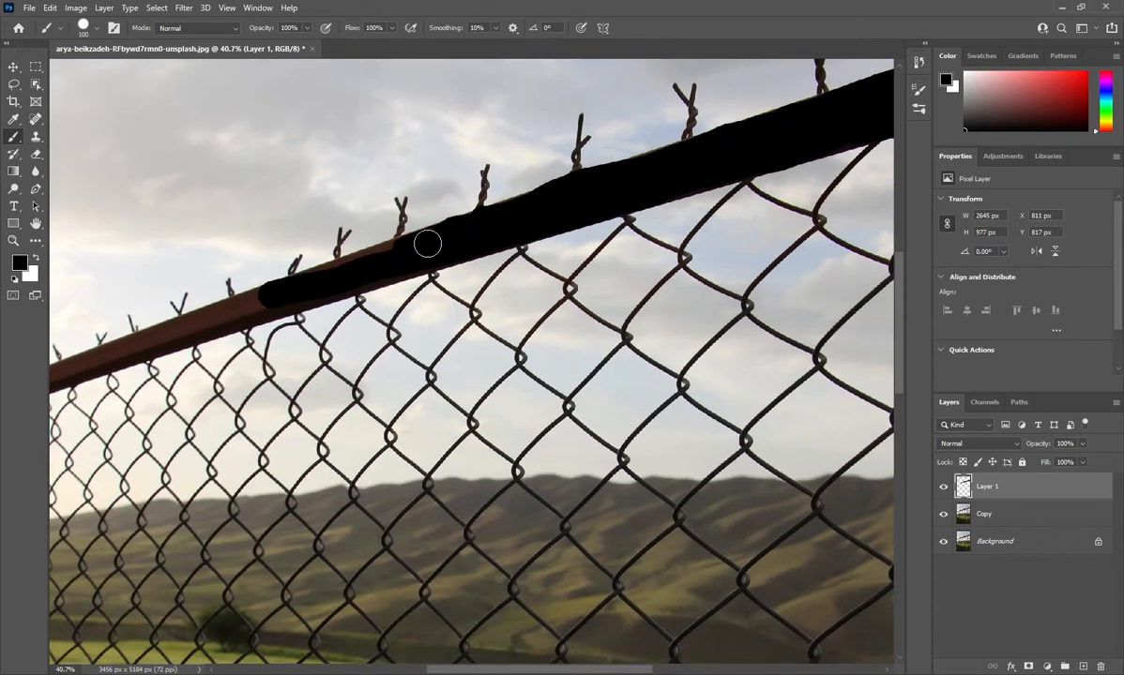
{"action": "left_click_drag", "start_coordinate": [271, 298], "coordinate": [52, 378]}
{"action": "left_click_drag", "start_coordinate": [183, 377], "coordinate": [273, 357]}
{"action": "key", "text": "bracketleft"}
{"action": "key", "text": "bracketleft"}
{"action": "mouse_move", "coordinate": [142, 356]}
{"action": "left_mouse_down"}
{"action": "mouse_move", "coordinate": [125, 362]}
{"action": "mouse_move", "coordinate": [550, 228]}
{"action": "left_mouse_up"}
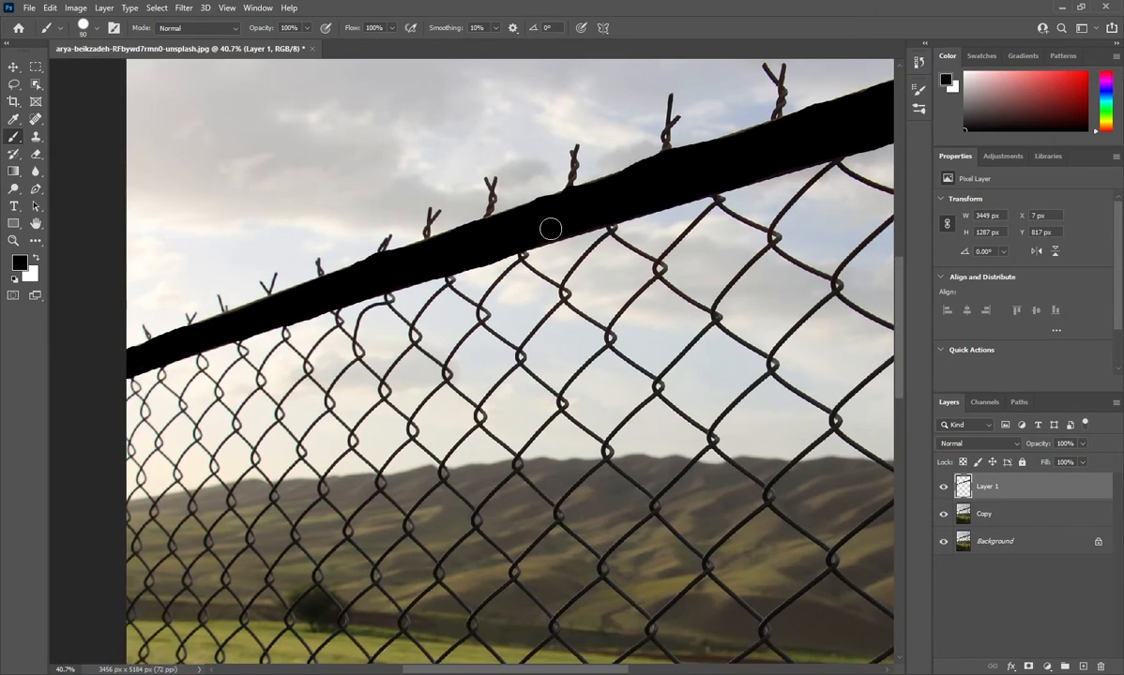
{"action": "left_click_drag", "start_coordinate": [664, 239], "coordinate": [500, 333]}
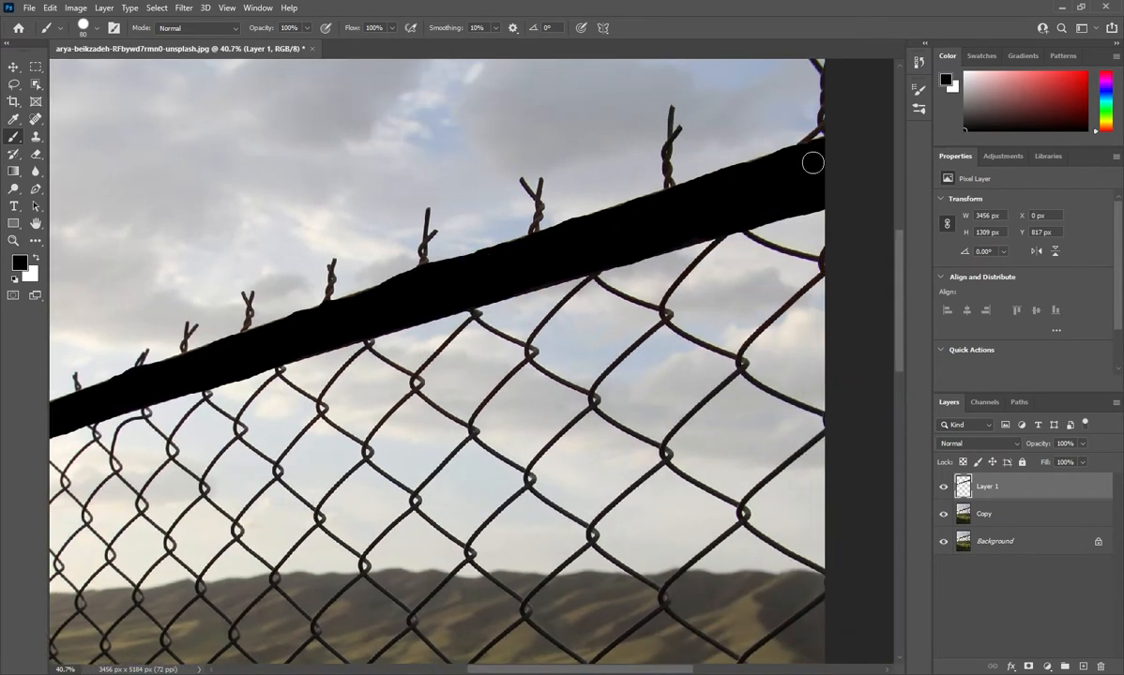
Paint all the twisted wire ends above the rail black, shrinking the brush from 25 px to 10 px as they get smaller
{"action": "scroll", "coordinate": [718, 99], "scroll_direction": "up", "scroll_amount": 2}
{"action": "left_click", "coordinate": [715, 252], "text": "alt"}
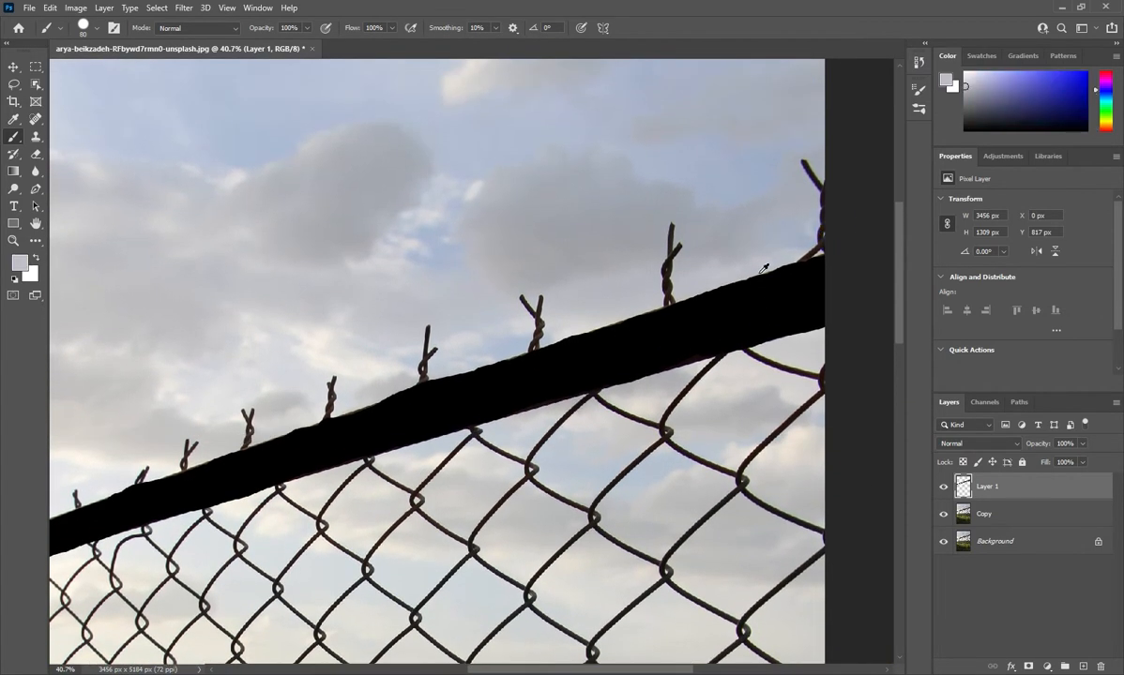
{"action": "left_click", "coordinate": [20, 263]}
{"action": "left_click", "coordinate": [690, 149]}
{"action": "mouse_move", "coordinate": [805, 161]}
{"action": "left_mouse_down"}
{"action": "mouse_move", "coordinate": [819, 223]}
{"action": "mouse_move", "coordinate": [803, 261]}
{"action": "left_mouse_up"}
{"action": "left_click_drag", "start_coordinate": [672, 226], "coordinate": [668, 298]}
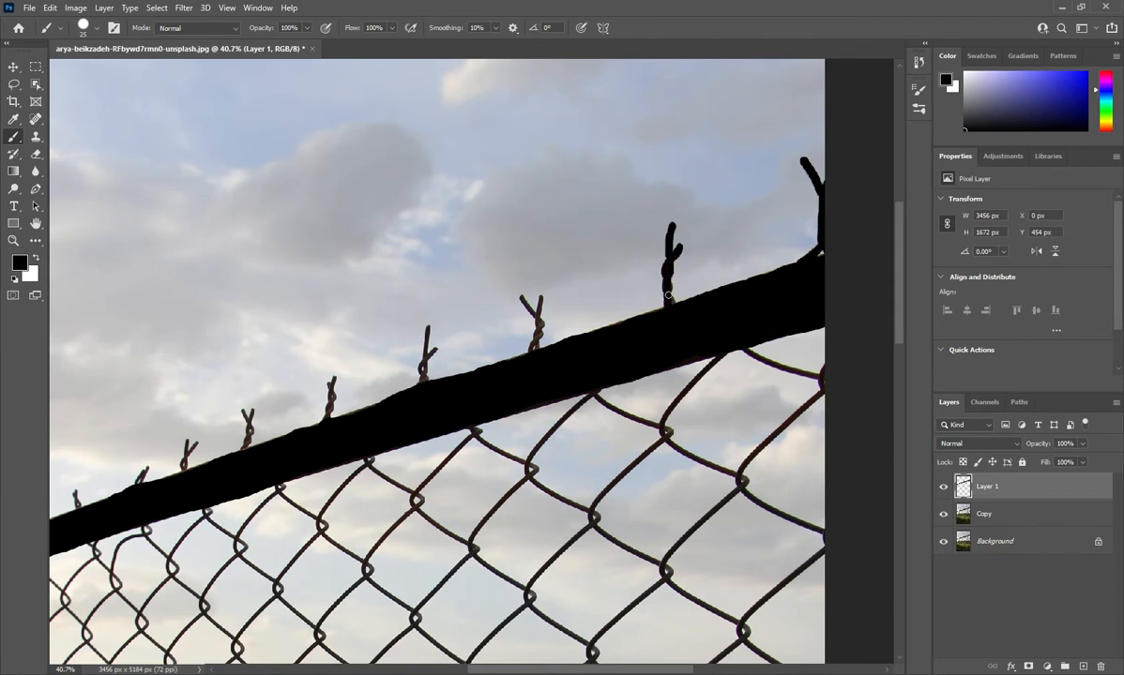
{"action": "mouse_move", "coordinate": [540, 298]}
{"action": "left_mouse_down"}
{"action": "mouse_move", "coordinate": [537, 345]}
{"action": "mouse_move", "coordinate": [541, 323]}
{"action": "left_mouse_up"}
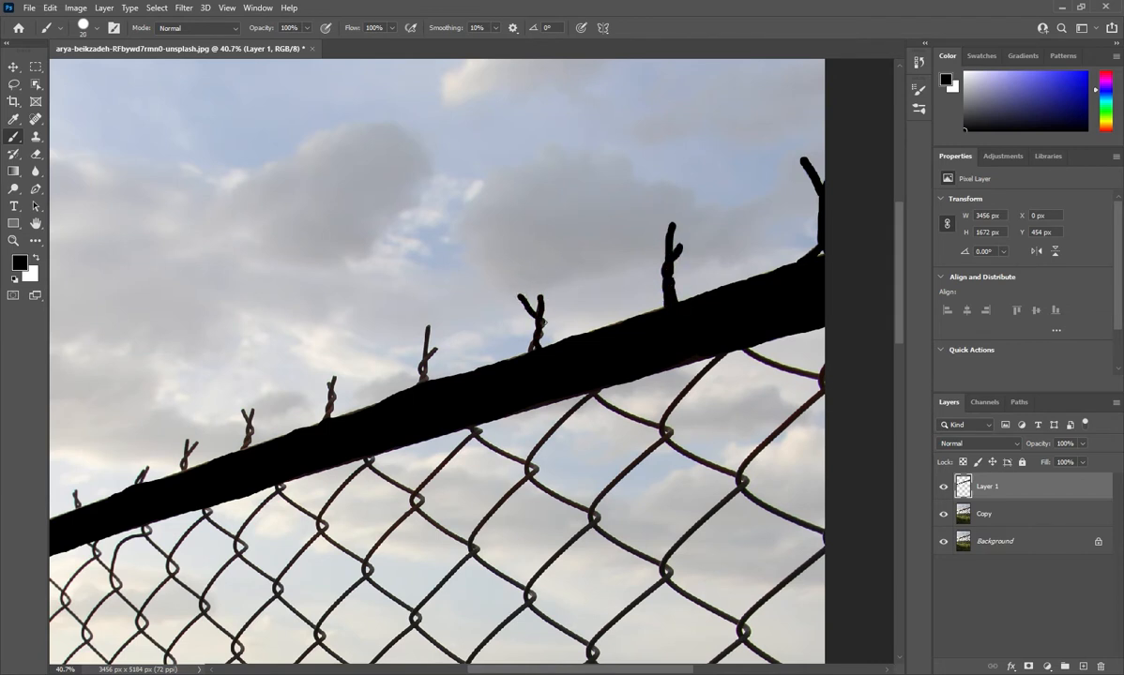
{"action": "left_click_drag", "start_coordinate": [427, 327], "coordinate": [424, 364]}
{"action": "left_click_drag", "start_coordinate": [333, 378], "coordinate": [329, 411]}
{"action": "mouse_move", "coordinate": [243, 411]}
{"action": "left_mouse_down"}
{"action": "mouse_move", "coordinate": [183, 441]}
{"action": "mouse_move", "coordinate": [187, 461]}
{"action": "mouse_move", "coordinate": [139, 465]}
{"action": "left_mouse_up"}
{"action": "left_click_drag", "start_coordinate": [75, 490], "coordinate": [77, 507]}
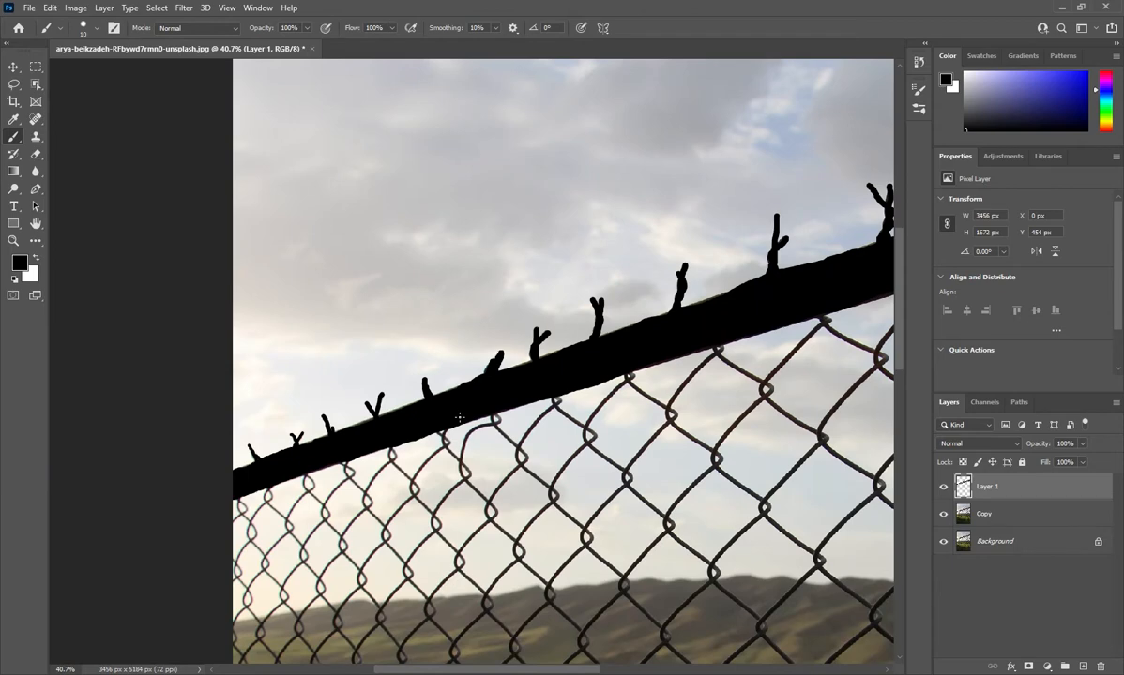
Trace the chain-link wires just below the rail near the image's right edge in black with a 30 px brush
{"action": "left_click_drag", "start_coordinate": [700, 409], "coordinate": [429, 378]}
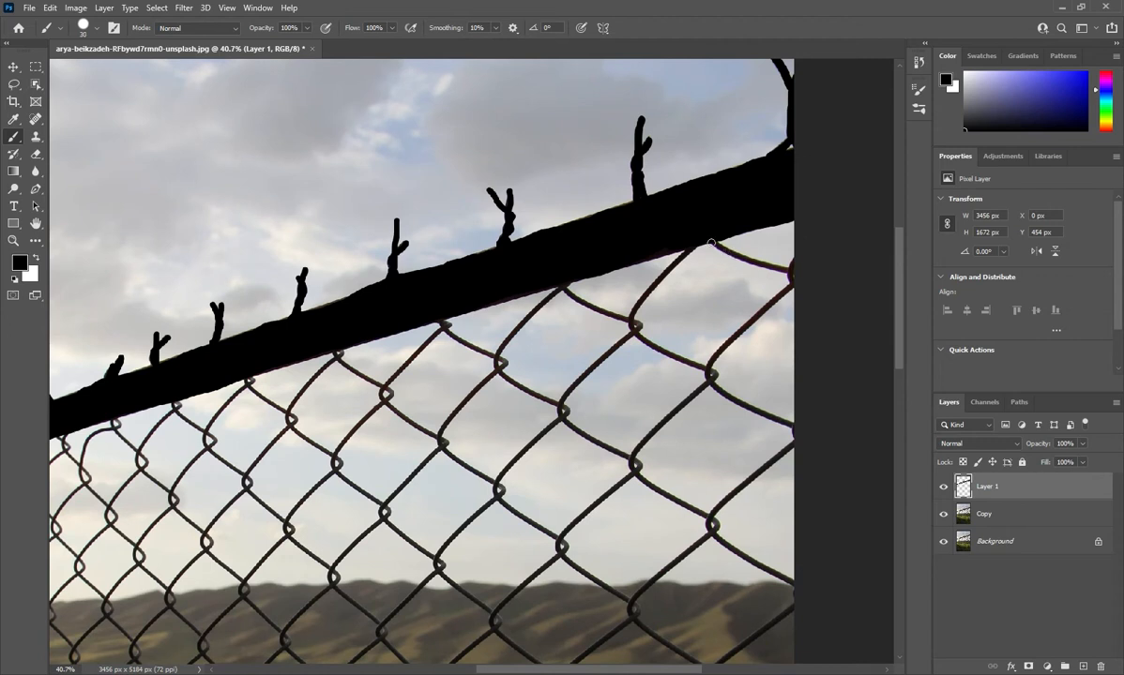
{"action": "left_click_drag", "start_coordinate": [712, 241], "coordinate": [797, 267]}
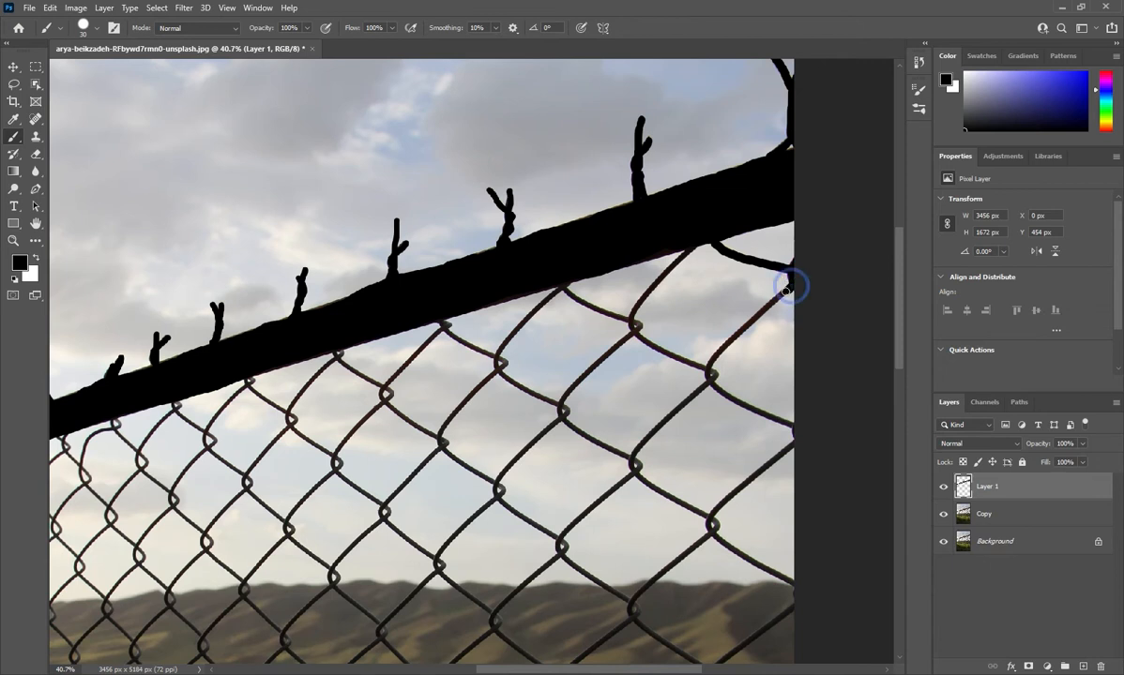
{"action": "left_click_drag", "start_coordinate": [743, 328], "coordinate": [710, 379]}
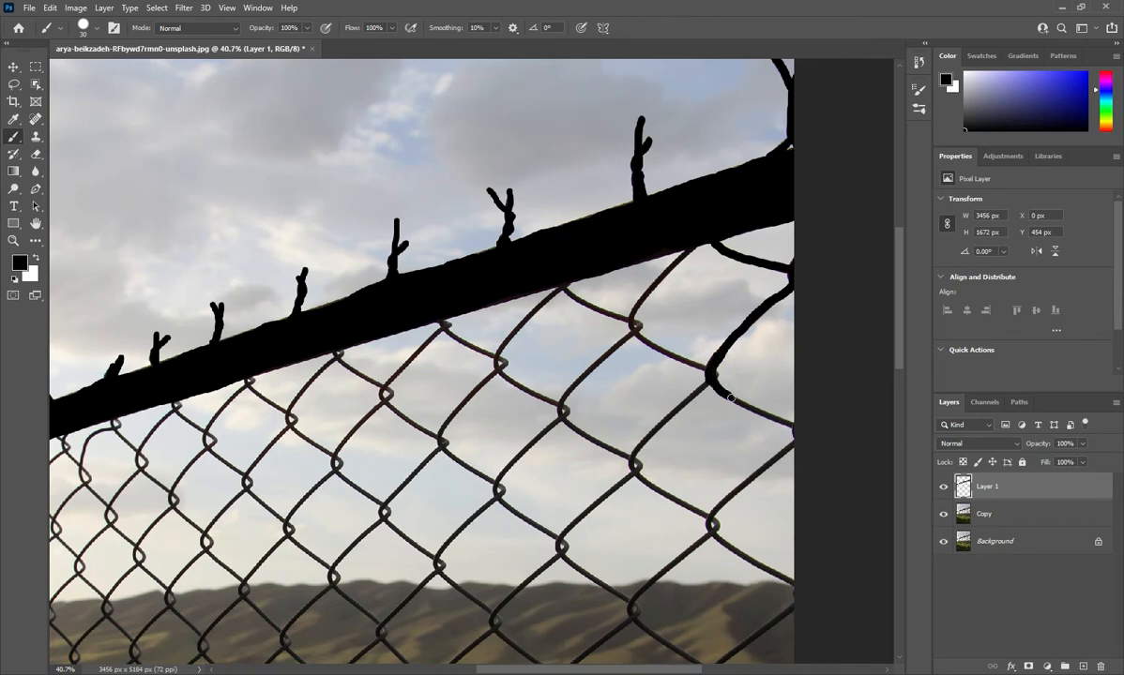
{"action": "left_click_drag", "start_coordinate": [745, 406], "coordinate": [794, 430]}
{"action": "mouse_move", "coordinate": [695, 247]}
{"action": "left_mouse_down"}
{"action": "mouse_move", "coordinate": [640, 298]}
{"action": "mouse_move", "coordinate": [713, 528]}
{"action": "left_mouse_up"}
{"action": "scroll", "coordinate": [620, 614], "scroll_direction": "down", "scroll_amount": 2}
{"action": "left_click_drag", "start_coordinate": [626, 609], "coordinate": [606, 423]}
{"action": "left_click_drag", "start_coordinate": [615, 424], "coordinate": [681, 481]}
{"action": "left_click_drag", "start_coordinate": [741, 407], "coordinate": [686, 454]}
{"action": "mouse_move", "coordinate": [674, 477]}
{"action": "left_mouse_down"}
{"action": "mouse_move", "coordinate": [666, 323]}
{"action": "mouse_move", "coordinate": [480, 495]}
{"action": "left_mouse_up"}
{"action": "mouse_move", "coordinate": [480, 494]}
{"action": "left_mouse_down"}
{"action": "mouse_move", "coordinate": [512, 239]}
{"action": "mouse_move", "coordinate": [115, 590]}
{"action": "left_mouse_up"}
{"action": "left_click_drag", "start_coordinate": [768, 133], "coordinate": [225, 590]}
{"action": "left_click_drag", "start_coordinate": [767, 271], "coordinate": [329, 590]}
{"action": "left_click_drag", "start_coordinate": [767, 409], "coordinate": [492, 590]}
{"action": "mouse_move", "coordinate": [803, 154]}
{"action": "left_mouse_down"}
{"action": "mouse_move", "coordinate": [840, 361]}
{"action": "mouse_move", "coordinate": [841, 525]}
{"action": "left_mouse_up"}
Trace the remaining mesh wires that run diagonally down to the left in black, using a smaller brush for the distant ones
{"action": "scroll", "coordinate": [641, 319], "scroll_direction": "up", "scroll_amount": 4}
{"action": "left_click_drag", "start_coordinate": [600, 155], "coordinate": [687, 397]}
{"action": "key", "text": "e"}
{"action": "key", "text": "b"}
{"action": "scroll", "coordinate": [626, 438], "scroll_direction": "down", "scroll_amount": 10}
{"action": "left_click_drag", "start_coordinate": [600, 355], "coordinate": [458, 491]}
{"action": "left_click_drag", "start_coordinate": [459, 492], "coordinate": [505, 364]}
{"action": "left_click_drag", "start_coordinate": [505, 364], "coordinate": [338, 533]}
{"action": "left_click_drag", "start_coordinate": [612, 194], "coordinate": [319, 531]}
{"action": "mouse_move", "coordinate": [613, 131]}
{"action": "left_mouse_down"}
{"action": "mouse_move", "coordinate": [483, 292]}
{"action": "mouse_move", "coordinate": [282, 477]}
{"action": "left_mouse_up"}
{"action": "left_click_drag", "start_coordinate": [575, 69], "coordinate": [281, 456]}
{"action": "left_click_drag", "start_coordinate": [529, 84], "coordinate": [282, 418]}
{"action": "left_click_drag", "start_coordinate": [487, 95], "coordinate": [281, 396]}
{"action": "left_click_drag", "start_coordinate": [448, 109], "coordinate": [300, 389]}
{"action": "left_click_drag", "start_coordinate": [444, 127], "coordinate": [300, 364]}
{"action": "left_click_drag", "start_coordinate": [416, 137], "coordinate": [193, 502]}
{"action": "scroll", "coordinate": [419, 142], "scroll_direction": "up", "scroll_amount": 7}
{"action": "key", "text": "bracketleft"}
{"action": "left_click_drag", "start_coordinate": [371, 143], "coordinate": [194, 422]}
{"action": "left_click_drag", "start_coordinate": [302, 150], "coordinate": [193, 374]}
{"action": "left_click_drag", "start_coordinate": [272, 162], "coordinate": [193, 327]}
{"action": "left_click_drag", "start_coordinate": [238, 171], "coordinate": [208, 232]}
Trace the mesh wires that run diagonally down to the right in black until the whole fence is covered
{"action": "scroll", "coordinate": [215, 235], "scroll_direction": "down", "scroll_amount": 1}
{"action": "left_click_drag", "start_coordinate": [554, 188], "coordinate": [377, 214]}
{"action": "left_click_drag", "start_coordinate": [458, 84], "coordinate": [525, 138]}
{"action": "left_click_drag", "start_coordinate": [409, 129], "coordinate": [520, 227]}
{"action": "left_click_drag", "start_coordinate": [326, 138], "coordinate": [741, 549]}
{"action": "scroll", "coordinate": [300, 152], "scroll_direction": "down", "scroll_amount": 2}
{"action": "left_click_drag", "start_coordinate": [268, 79], "coordinate": [741, 597]}
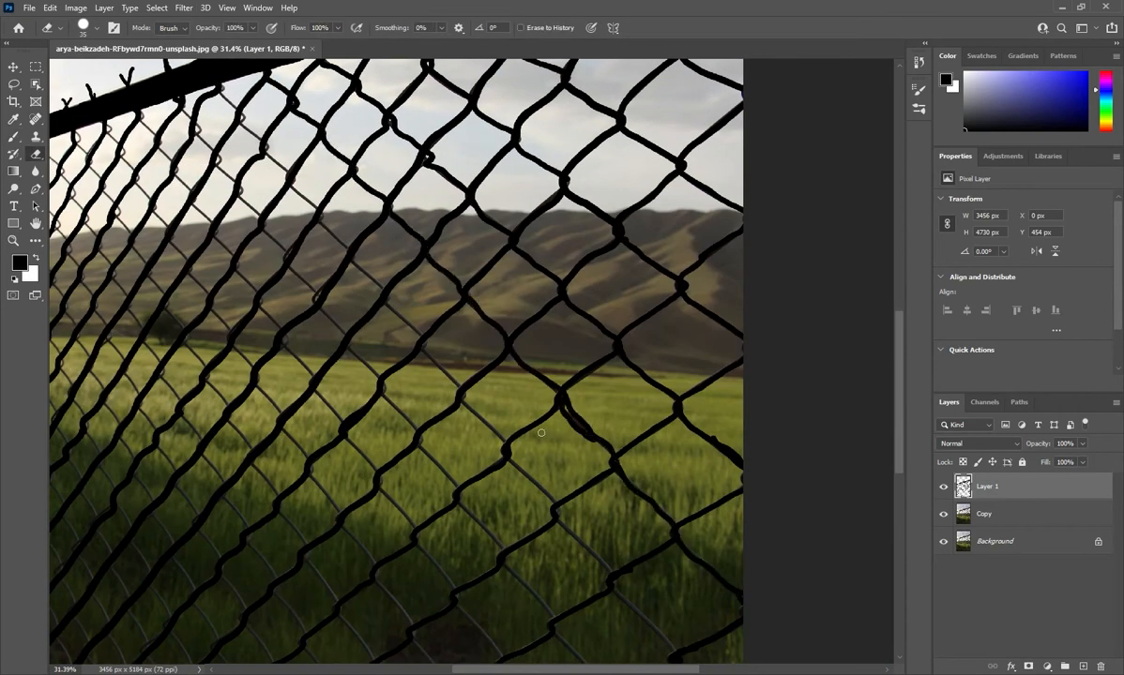
{"action": "scroll", "coordinate": [561, 394], "scroll_direction": "down", "scroll_amount": 2}
{"action": "scroll", "coordinate": [350, 137], "scroll_direction": "down", "scroll_amount": 1}
{"action": "left_click_drag", "start_coordinate": [380, 225], "coordinate": [637, 545]}
{"action": "left_click_drag", "start_coordinate": [251, 108], "coordinate": [626, 616]}
{"action": "left_click_drag", "start_coordinate": [626, 616], "coordinate": [630, 600]}
{"action": "mouse_move", "coordinate": [220, 90]}
{"action": "left_mouse_down"}
{"action": "mouse_move", "coordinate": [569, 600]}
{"action": "mouse_move", "coordinate": [356, 372]}
{"action": "mouse_move", "coordinate": [499, 597]}
{"action": "left_mouse_up"}
{"action": "mouse_move", "coordinate": [177, 105]}
{"action": "left_mouse_down"}
{"action": "mouse_move", "coordinate": [191, 112]}
{"action": "mouse_move", "coordinate": [293, 323]}
{"action": "mouse_move", "coordinate": [430, 564]}
{"action": "mouse_move", "coordinate": [234, 277]}
{"action": "mouse_move", "coordinate": [378, 538]}
{"action": "left_mouse_up"}
{"action": "left_click_drag", "start_coordinate": [136, 117], "coordinate": [352, 560]}
{"action": "left_click_drag", "start_coordinate": [132, 150], "coordinate": [305, 534]}
{"action": "left_click_drag", "start_coordinate": [129, 183], "coordinate": [295, 586]}
{"action": "left_click_drag", "start_coordinate": [132, 242], "coordinate": [270, 583]}
{"action": "key", "text": "bracketright"}
{"action": "left_click_drag", "start_coordinate": [131, 279], "coordinate": [243, 574]}
{"action": "left_click_drag", "start_coordinate": [134, 353], "coordinate": [222, 565]}
{"action": "left_click_drag", "start_coordinate": [133, 403], "coordinate": [202, 574]}
{"action": "left_click_drag", "start_coordinate": [138, 452], "coordinate": [161, 569]}
{"action": "left_click_drag", "start_coordinate": [140, 563], "coordinate": [151, 585]}
{"action": "scroll", "coordinate": [307, 401], "scroll_direction": "up", "scroll_amount": 3}
{"action": "key", "text": "bracketright"}
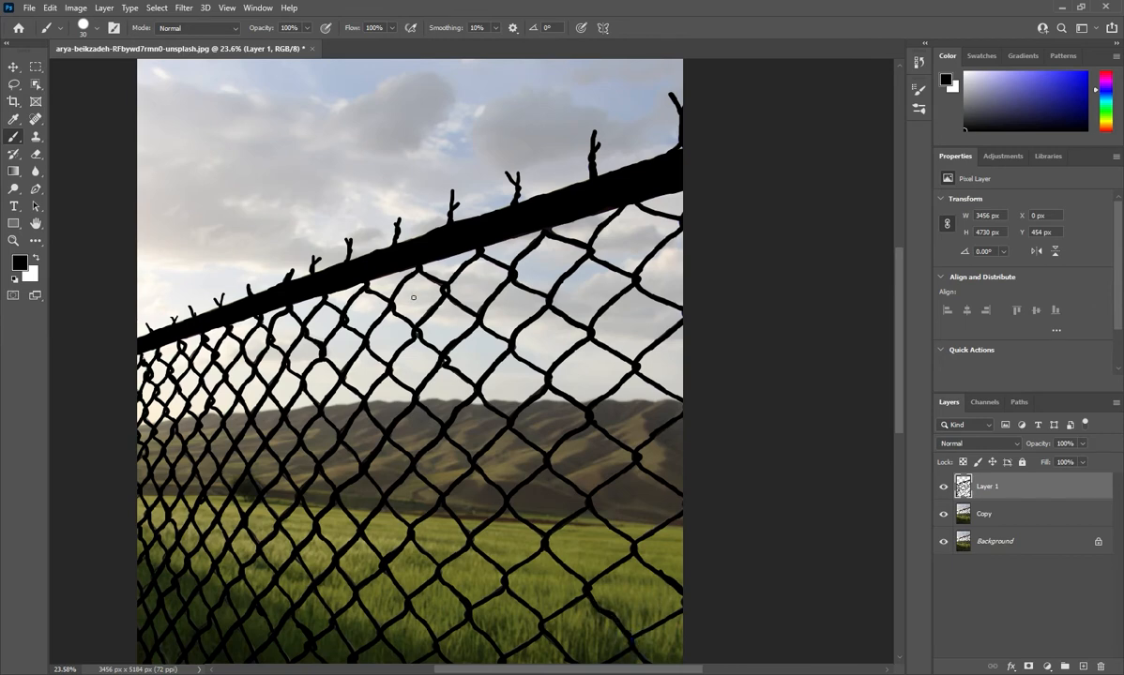
Load the painted fence on Layer 1 as a selection
{"action": "scroll", "coordinate": [423, 295], "scroll_direction": "down", "scroll_amount": 2}
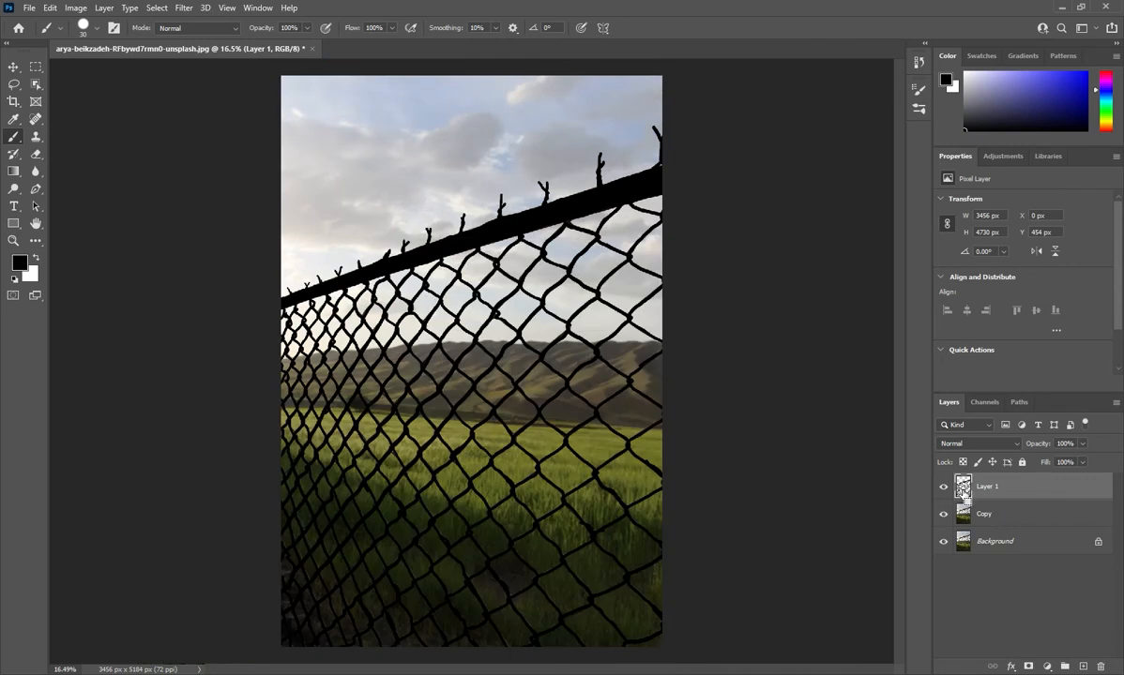
{"action": "left_click", "coordinate": [964, 487], "text": "ctrl"}
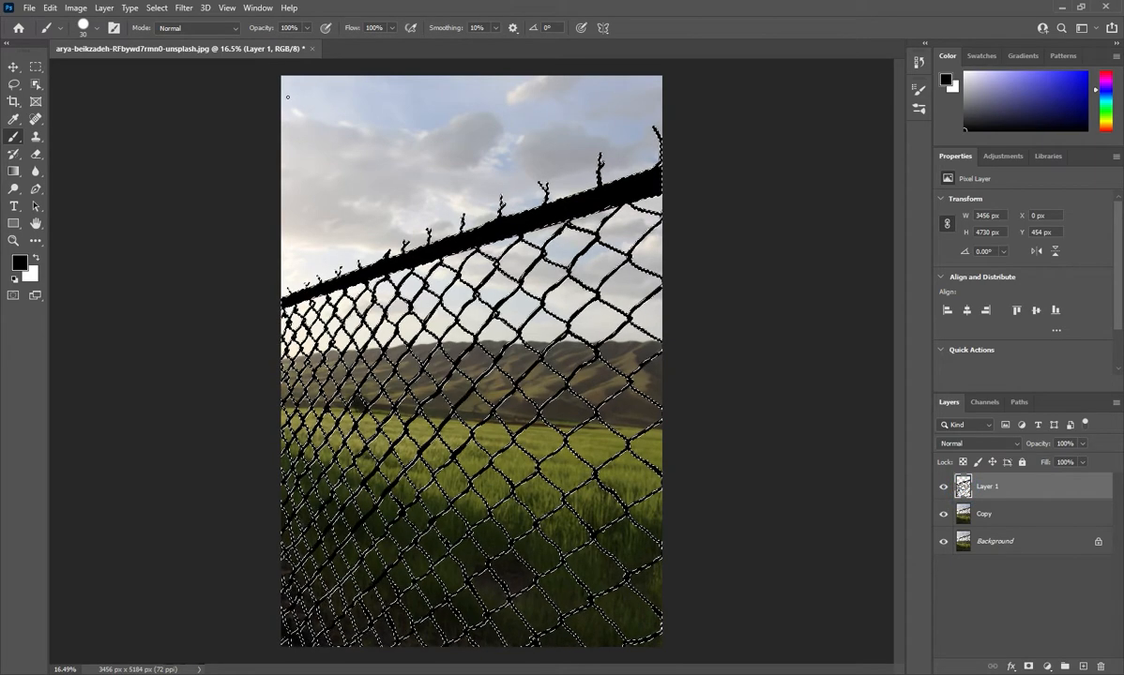
{"action": "left_click", "coordinate": [155, 7]}
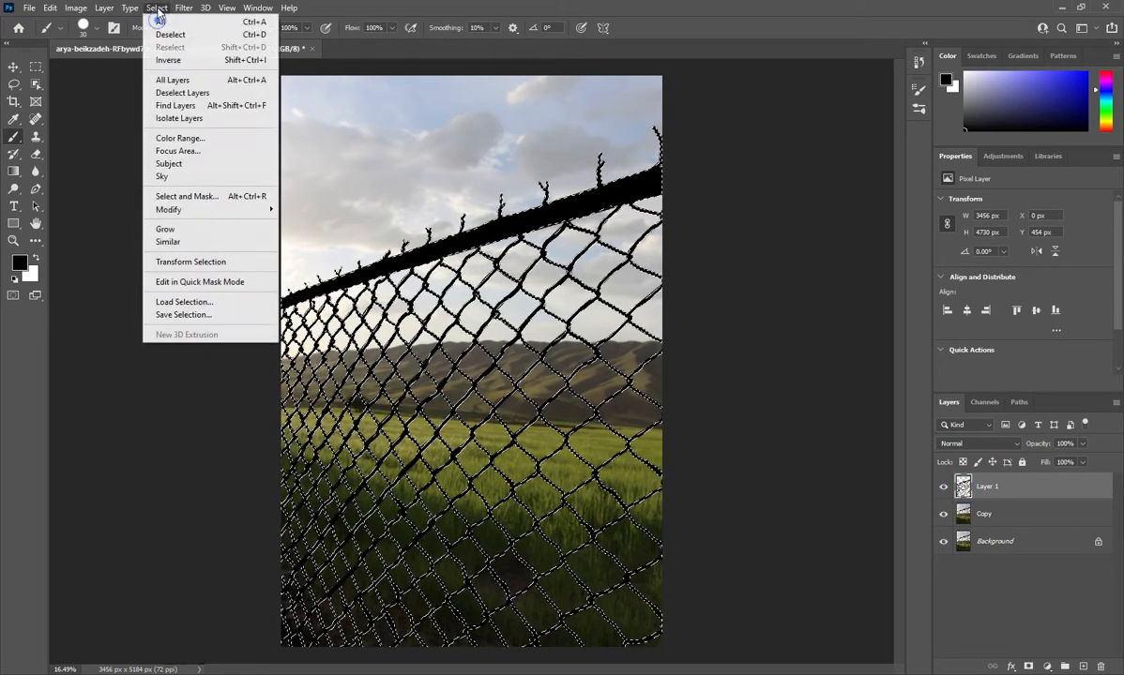
{"action": "mouse_move", "coordinate": [234, 210]}
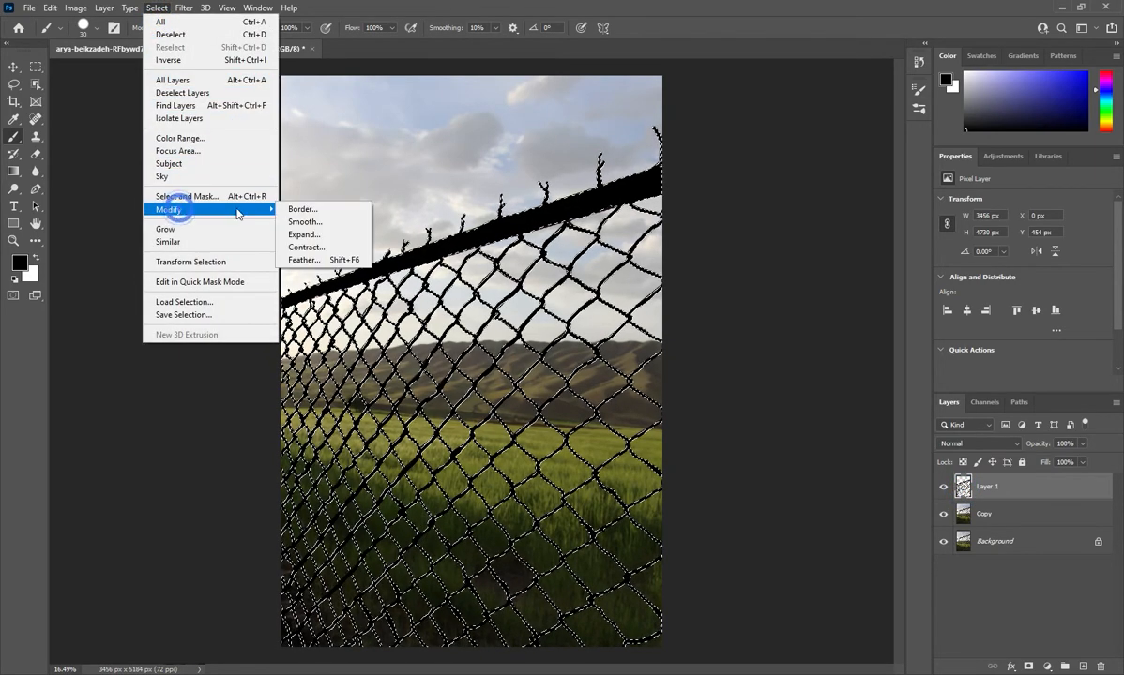
{"action": "left_click", "coordinate": [302, 250]}
{"action": "left_click", "coordinate": [614, 238]}
Expand the fence selection slightly beyond the painted strokes
{"action": "left_click", "coordinate": [156, 7]}
{"action": "mouse_move", "coordinate": [206, 209]}
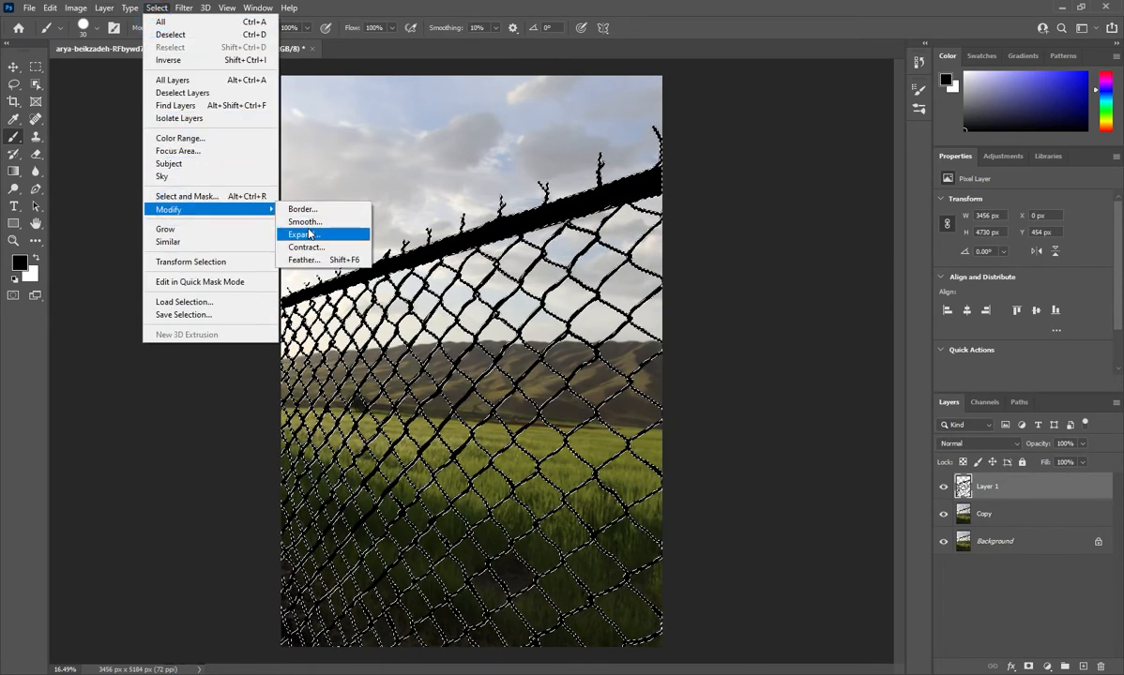
{"action": "left_click", "coordinate": [307, 233]}
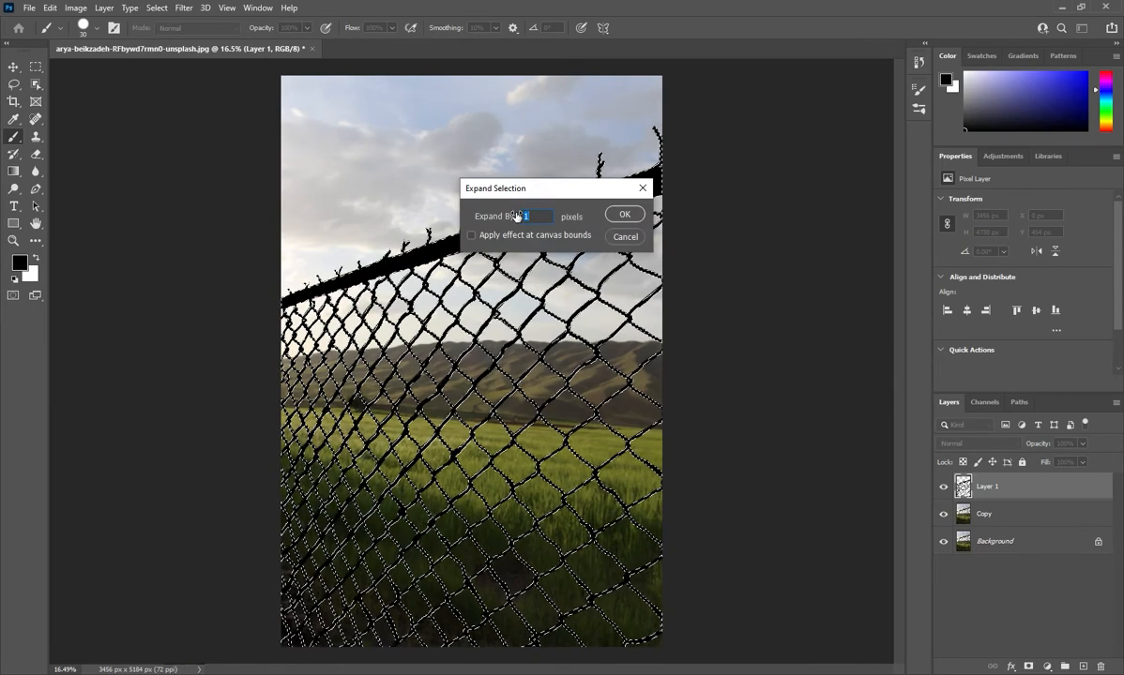
{"action": "left_click", "coordinate": [624, 216]}
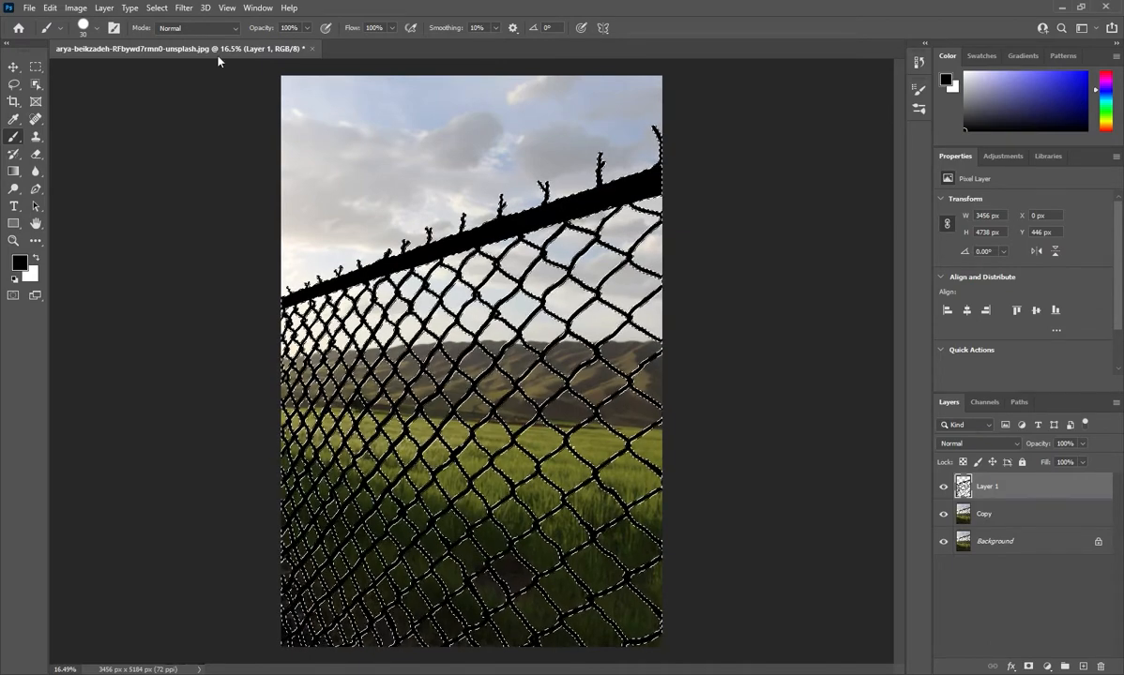
Run Content-Aware Fill on the Copy layer's selected fence area with Auto sampling, outputting to a new layer
{"action": "left_click", "coordinate": [985, 515]}
{"action": "left_click", "coordinate": [52, 9]}
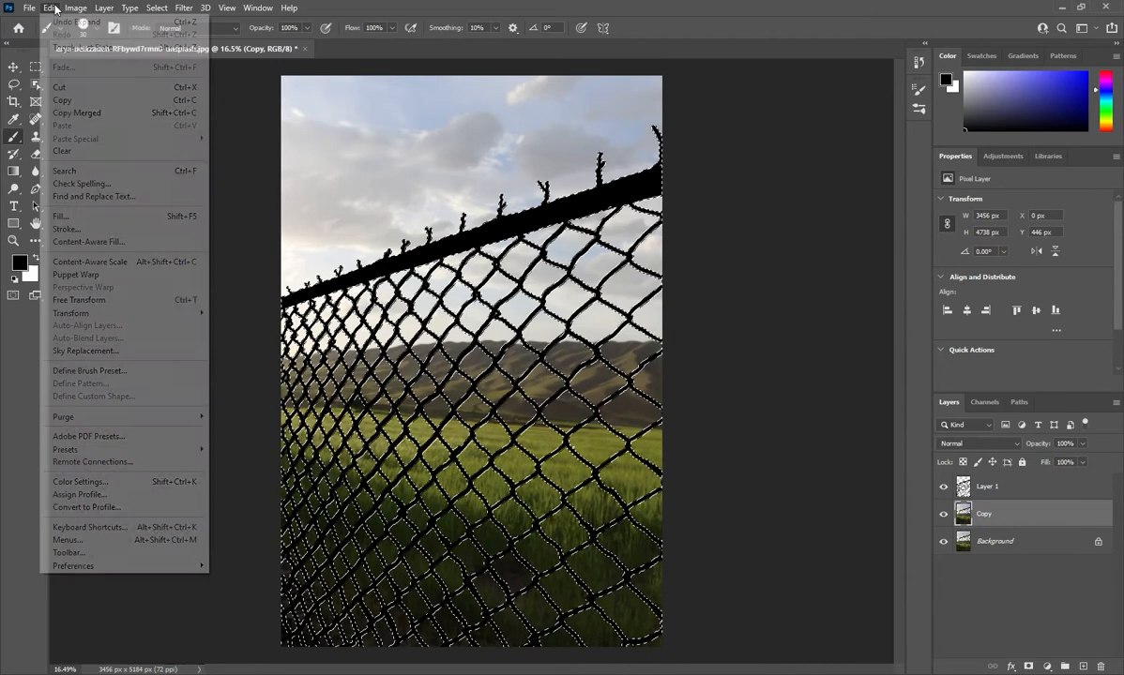
{"action": "left_click", "coordinate": [62, 242]}
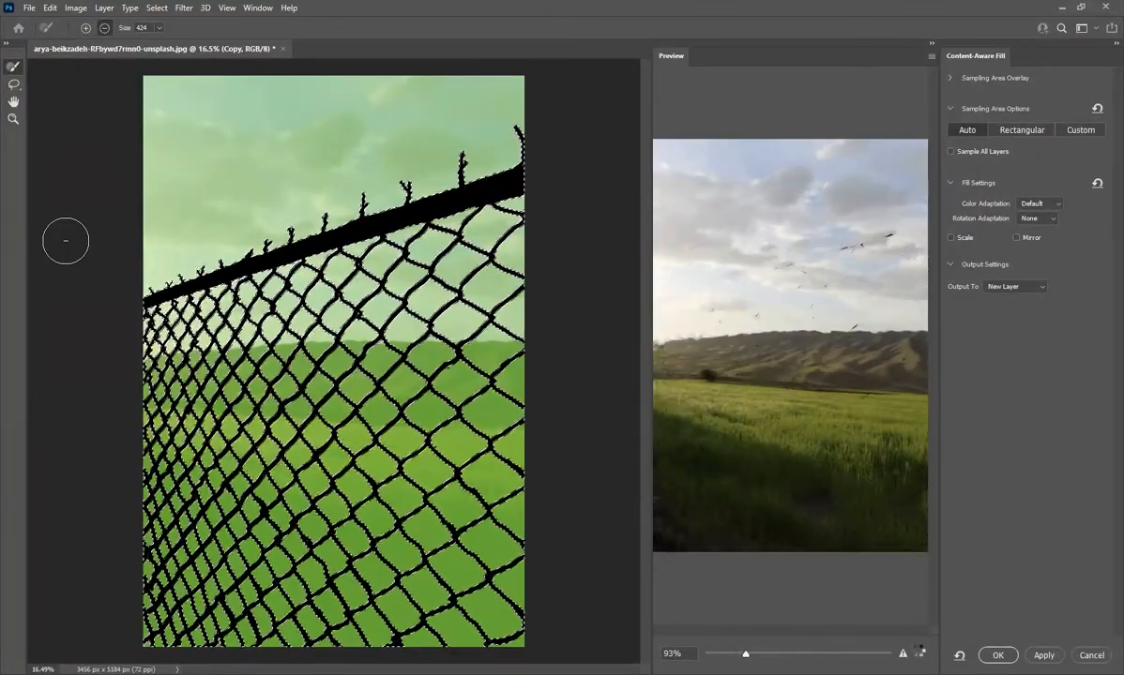
{"action": "left_click", "coordinate": [998, 655]}
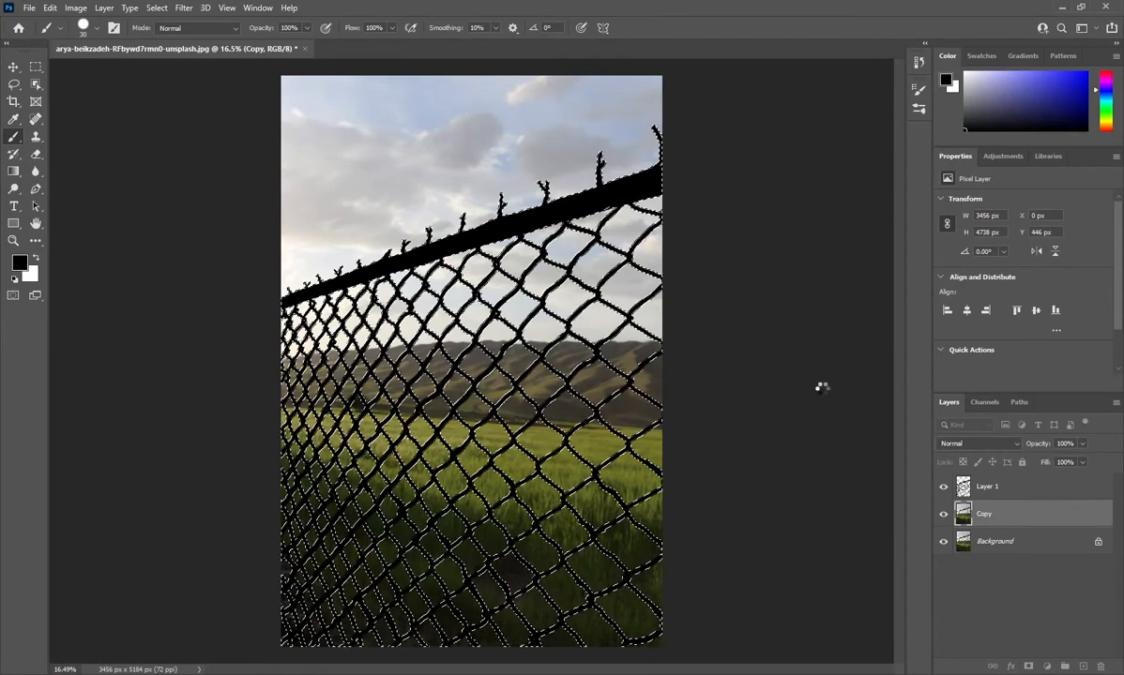
Finish outputting the fence fill to a new layer above Copy and clear the fence selection
{"action": "key", "text": "ctrl+j"}
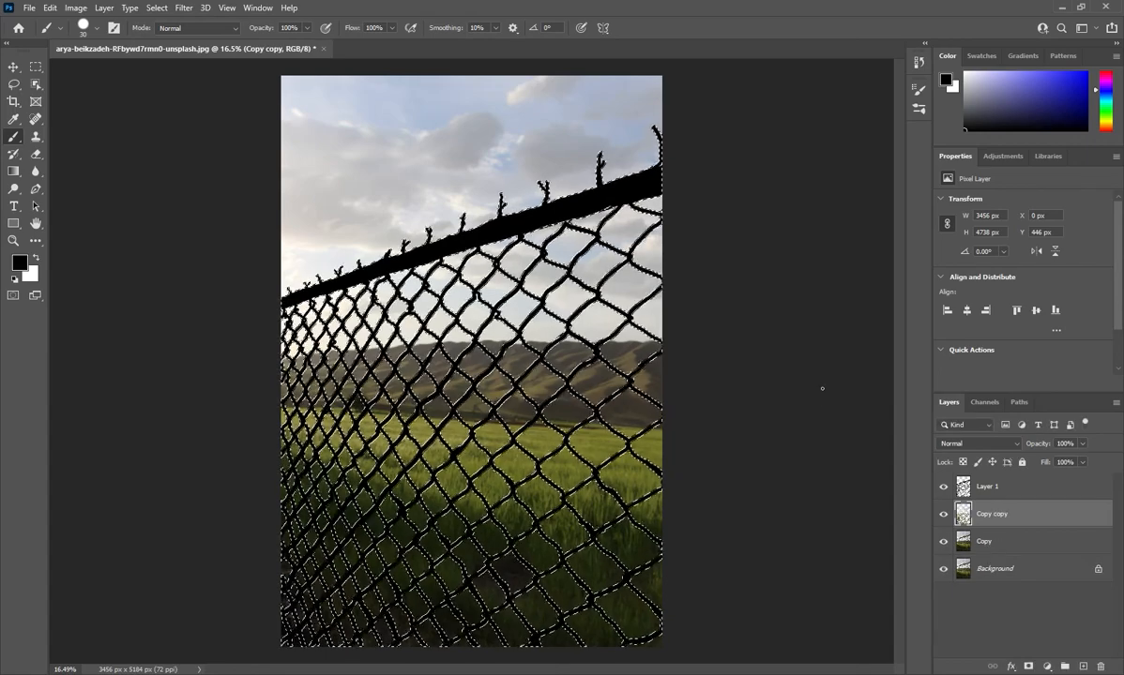
{"action": "key", "text": "v"}
{"action": "left_click", "coordinate": [157, 8]}
{"action": "left_click", "coordinate": [169, 33]}
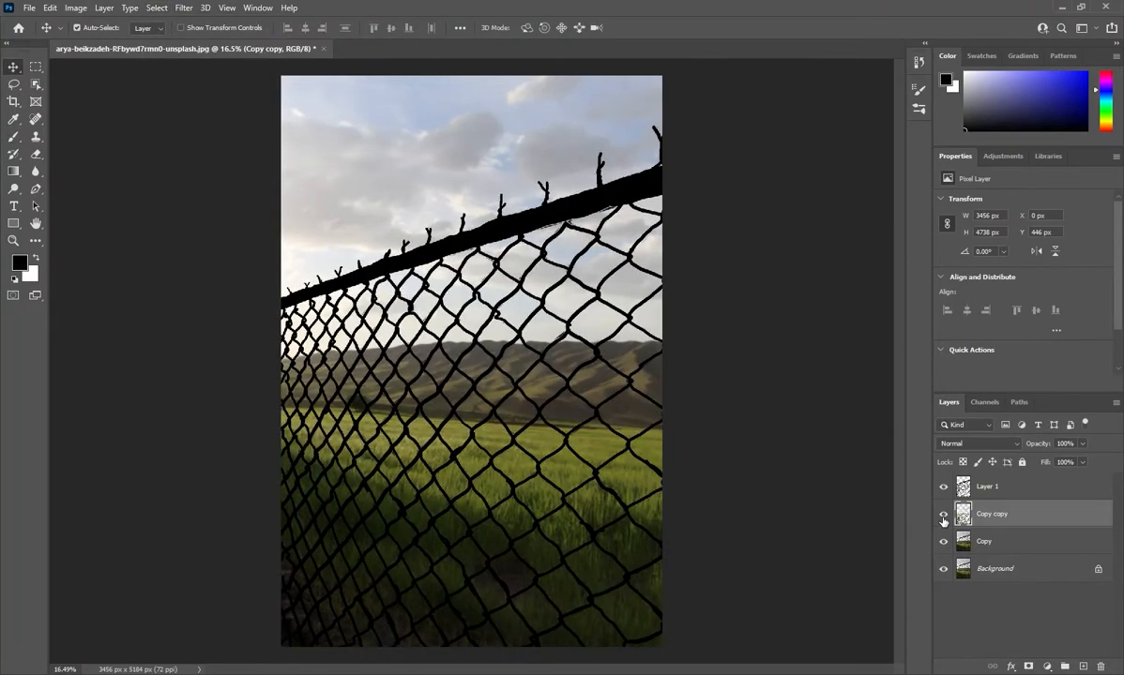
Hide Layer 1 and the Copy layer, leaving the filled Copy copy layer visible over the Background
{"action": "left_click", "coordinate": [943, 486]}
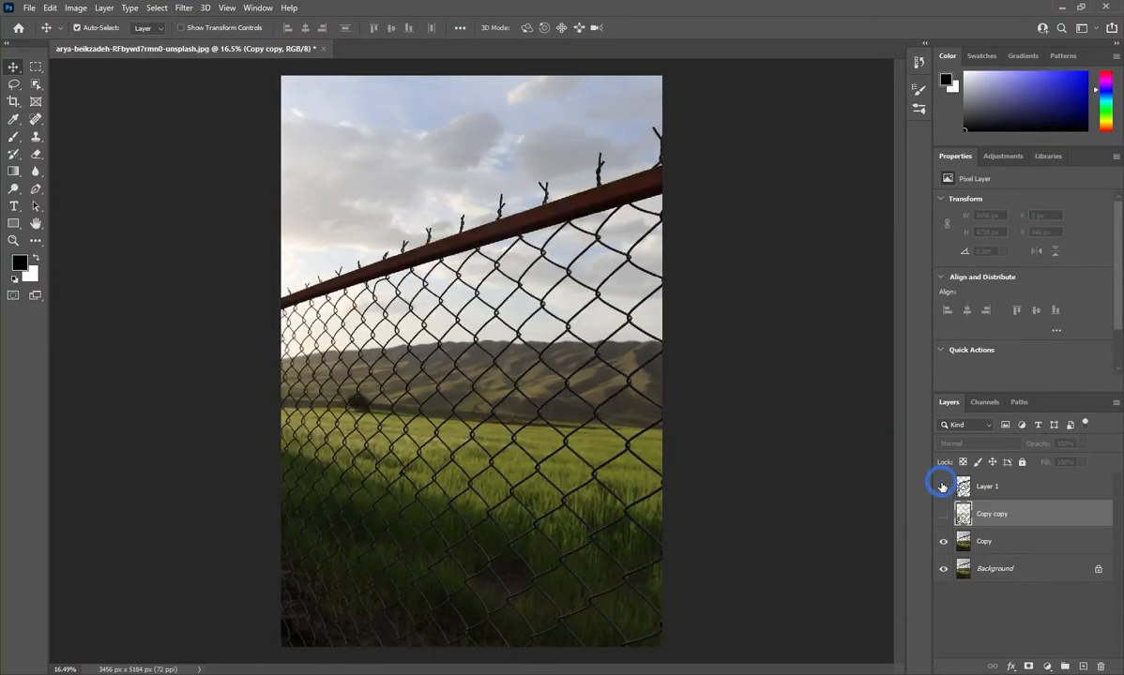
{"action": "left_click", "coordinate": [943, 541]}
{"action": "left_click", "coordinate": [943, 513]}
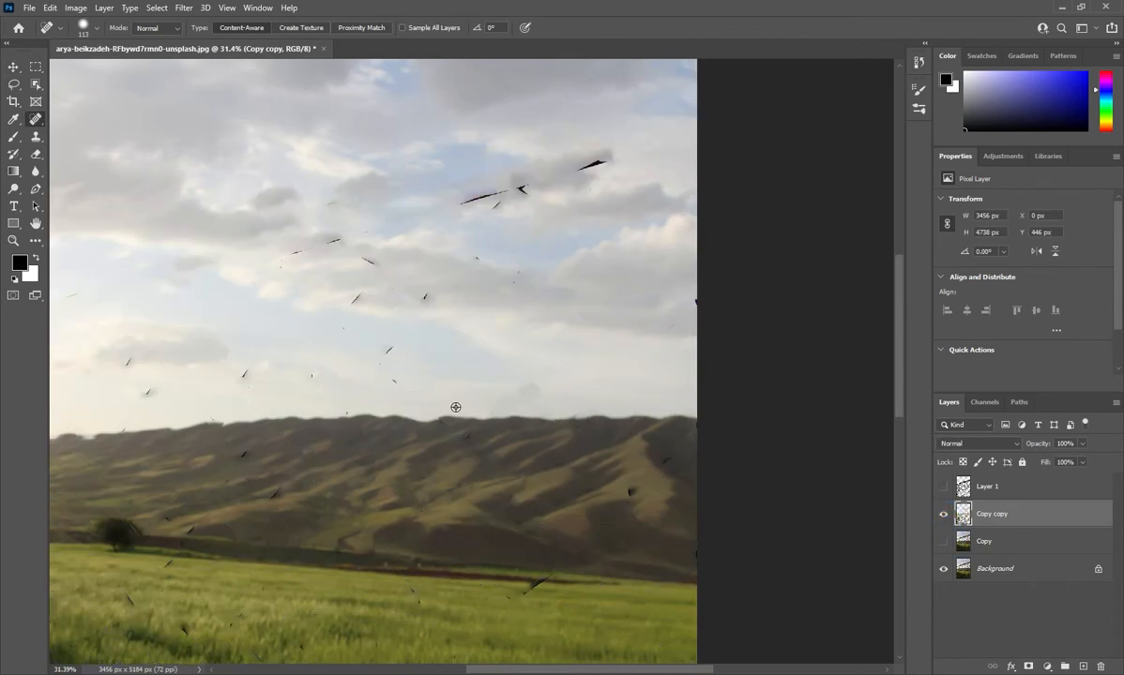
Toggle the Background layer's visibility off and on to examine what the Copy copy fill layer contains
{"action": "scroll", "coordinate": [455, 407], "scroll_direction": "down", "scroll_amount": 5}
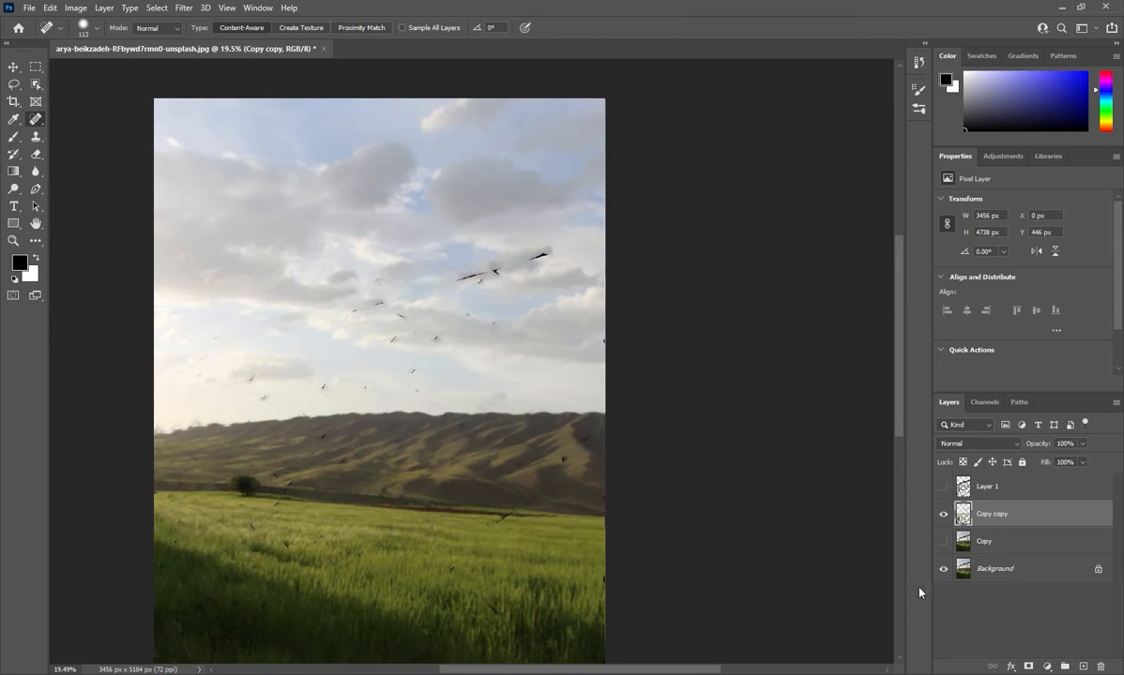
{"action": "left_click", "coordinate": [955, 573]}
{"action": "left_click", "coordinate": [944, 569]}
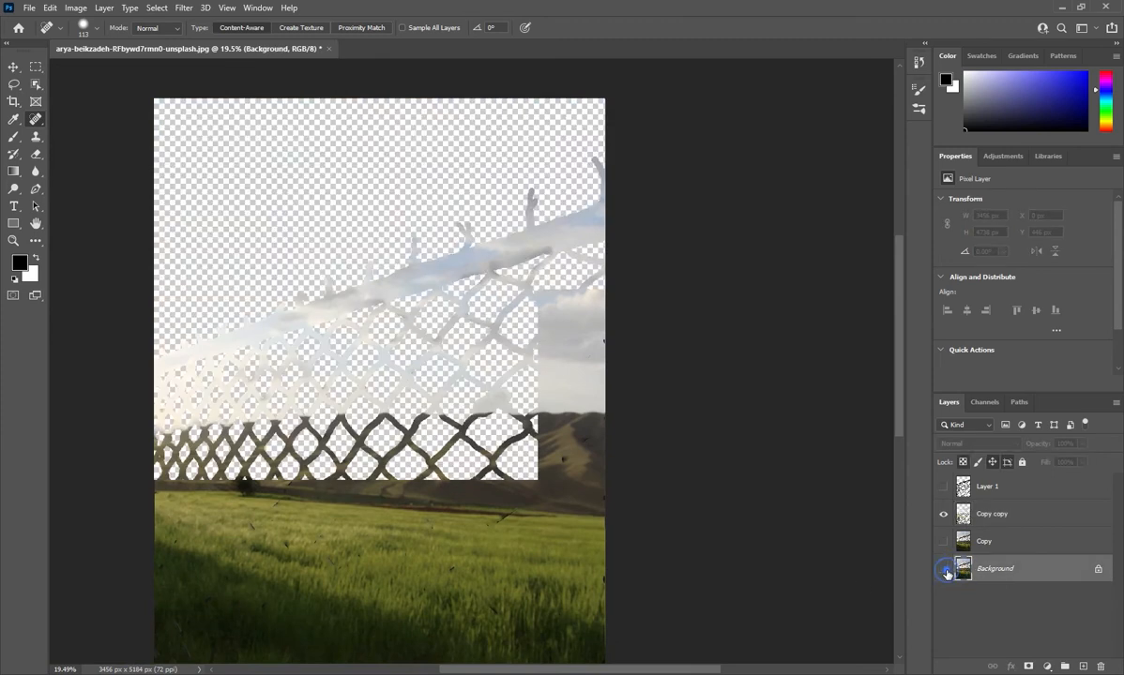
{"action": "left_click", "coordinate": [944, 569]}
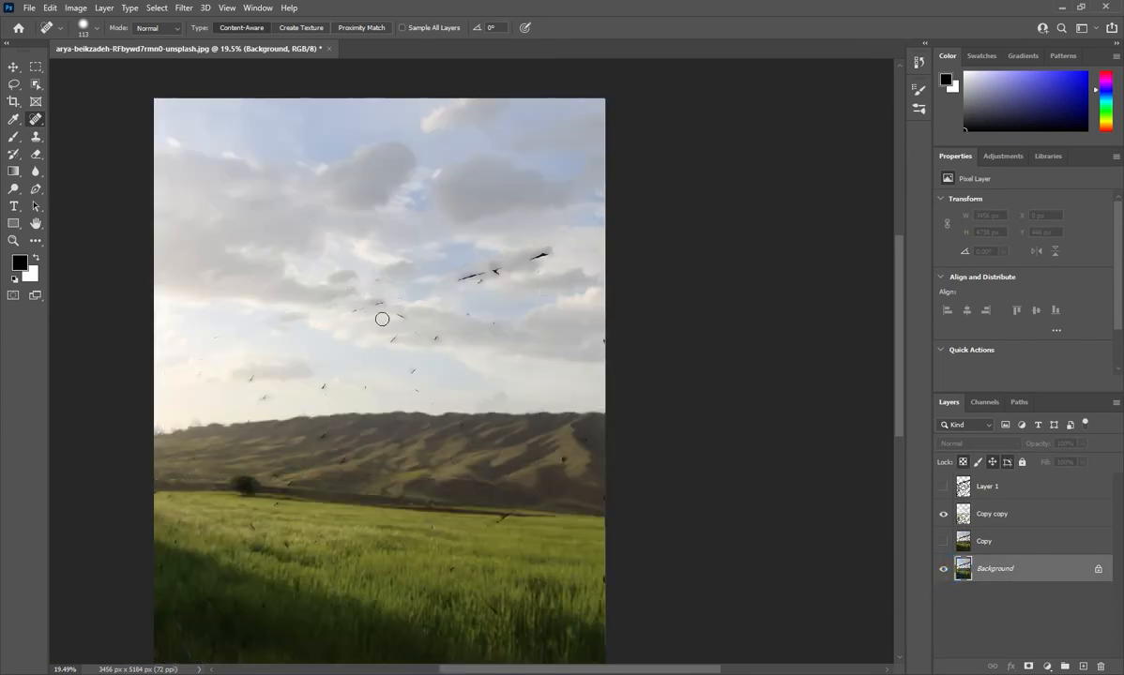
Try to heal the dark speck on the right part of the hills with the Background layer active
{"action": "scroll", "coordinate": [447, 336], "scroll_direction": "up", "scroll_amount": 2}
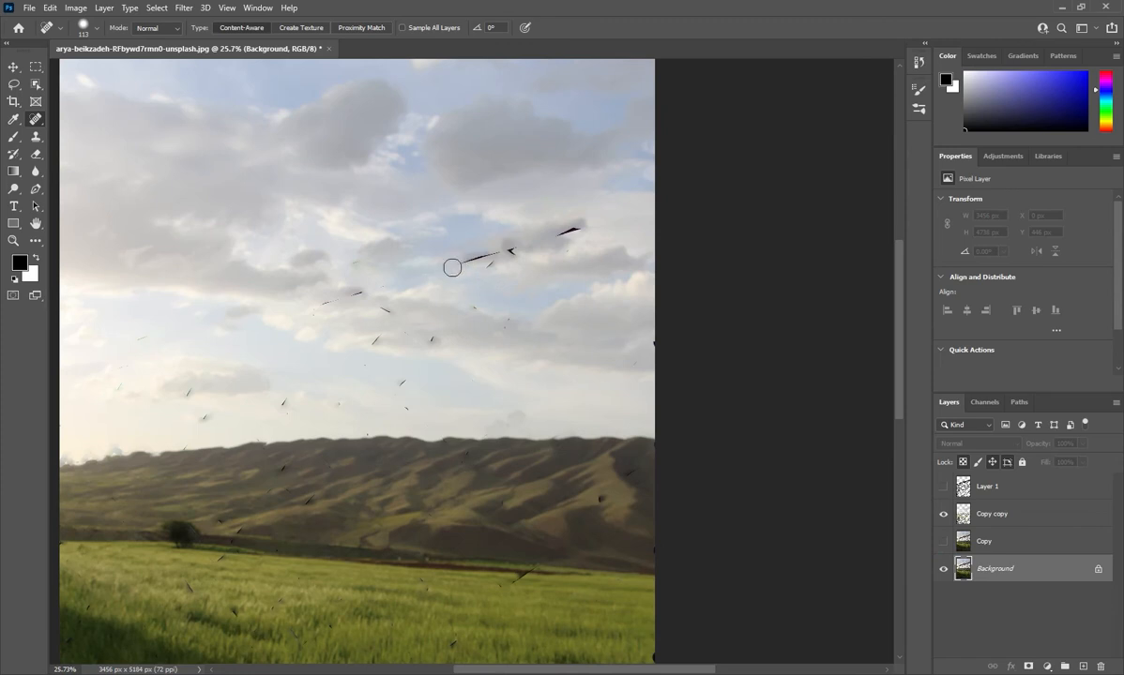
{"action": "left_click", "coordinate": [601, 504]}
{"action": "left_click", "coordinate": [604, 497]}
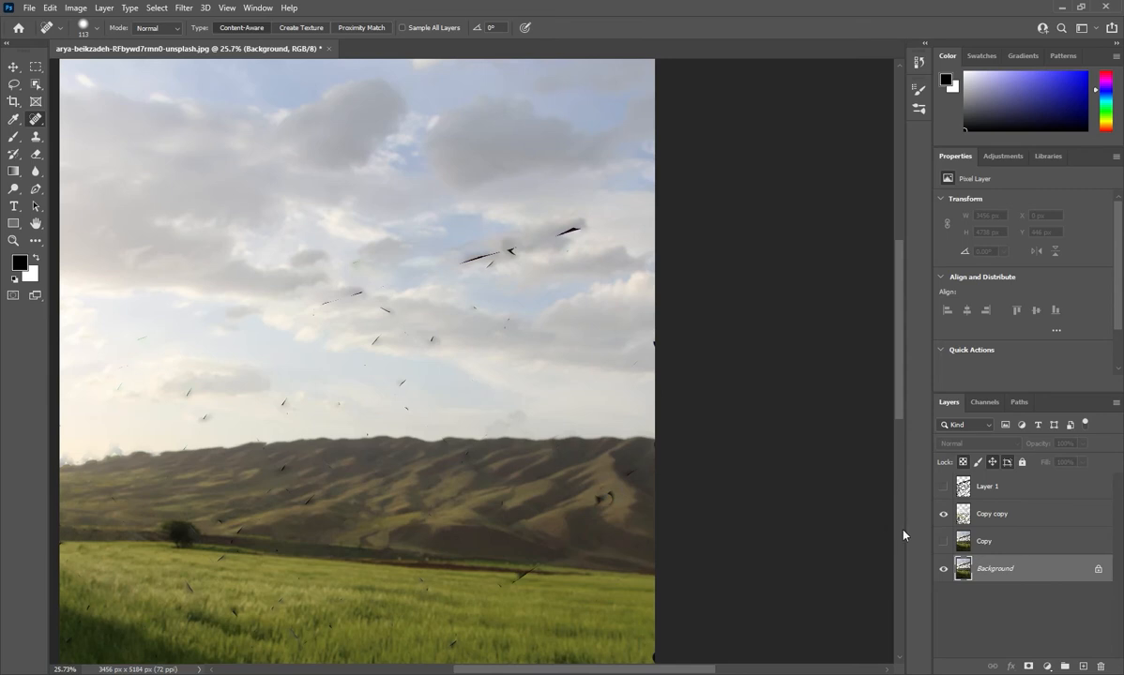
Make the Copy layer visible again and set Copy copy as the active layer for healing
{"action": "left_click", "coordinate": [995, 520]}
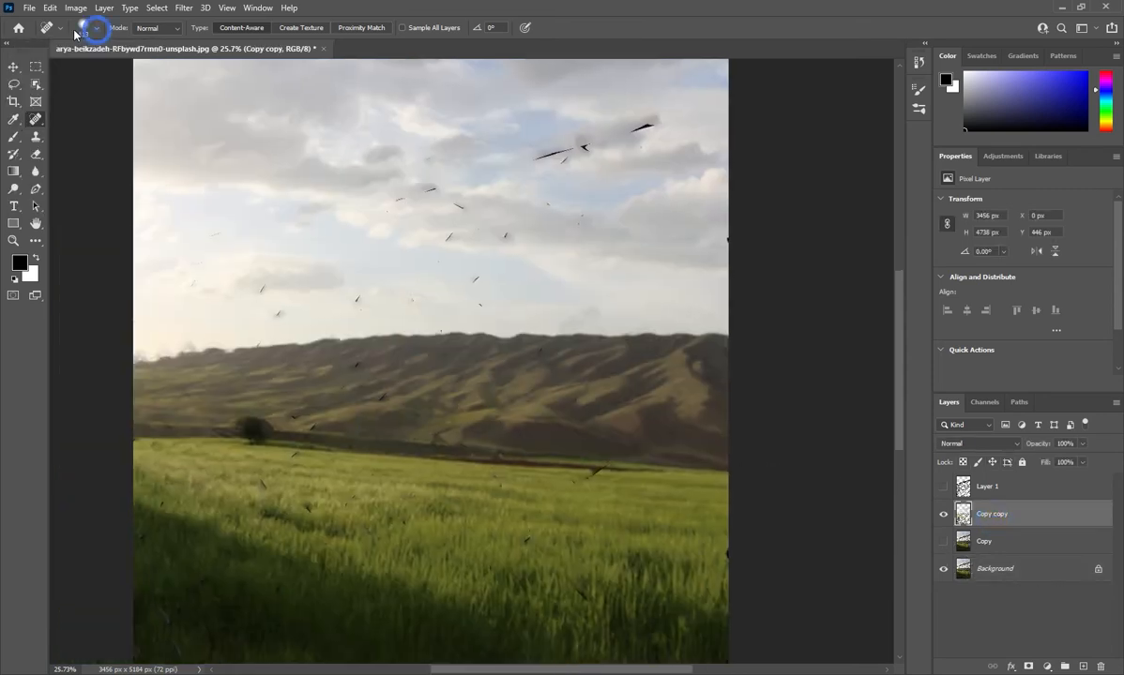
{"action": "left_click", "coordinate": [158, 28]}
{"action": "left_click", "coordinate": [159, 28]}
{"action": "scroll", "coordinate": [312, 444], "scroll_direction": "up", "scroll_amount": 2}
{"action": "left_click", "coordinate": [943, 541]}
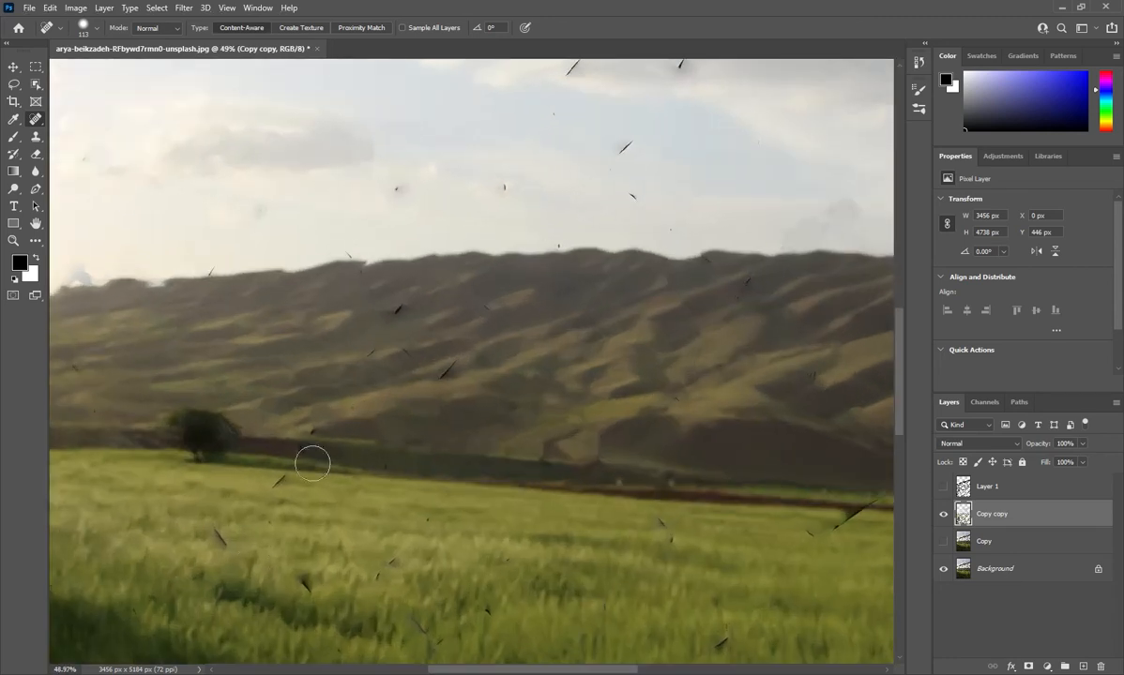
{"action": "left_click", "coordinate": [981, 549]}
{"action": "left_click", "coordinate": [445, 365]}
{"action": "left_click", "coordinate": [992, 514]}
Remove the leftover dark specks in the lower sky and on the hills with the Spot Healing Brush
{"action": "left_click", "coordinate": [633, 194]}
{"action": "left_click", "coordinate": [624, 146]}
{"action": "left_click", "coordinate": [504, 185]}
{"action": "left_click", "coordinate": [399, 188]}
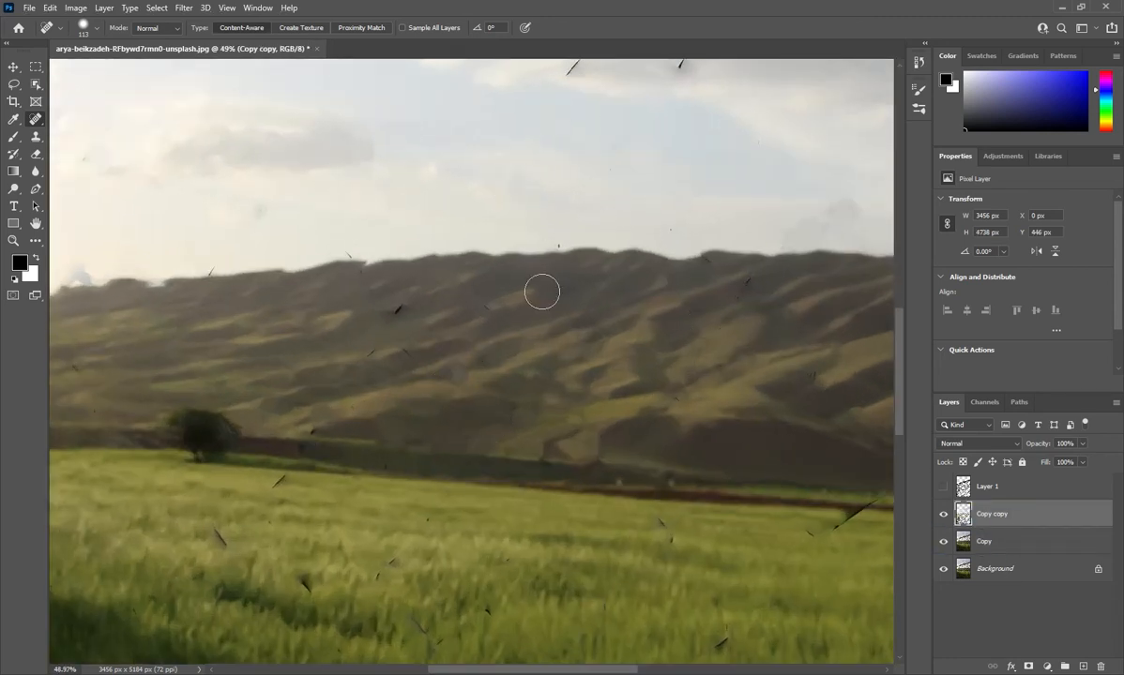
{"action": "left_click", "coordinate": [407, 352]}
Reduce the healing brush to 45 px and heal the fence remnants near the far edge of the field
{"action": "key", "text": "bracketleft"}
{"action": "key", "text": "bracketleft"}
{"action": "key", "text": "bracketleft"}
{"action": "key", "text": "bracketleft"}
{"action": "key", "text": "bracketleft"}
{"action": "key", "text": "bracketleft"}
{"action": "key", "text": "bracketleft"}
{"action": "mouse_move", "coordinate": [834, 528]}
{"action": "left_mouse_down"}
{"action": "mouse_move", "coordinate": [875, 506]}
{"action": "mouse_move", "coordinate": [563, 519]}
{"action": "left_mouse_up"}
{"action": "left_click", "coordinate": [568, 531]}
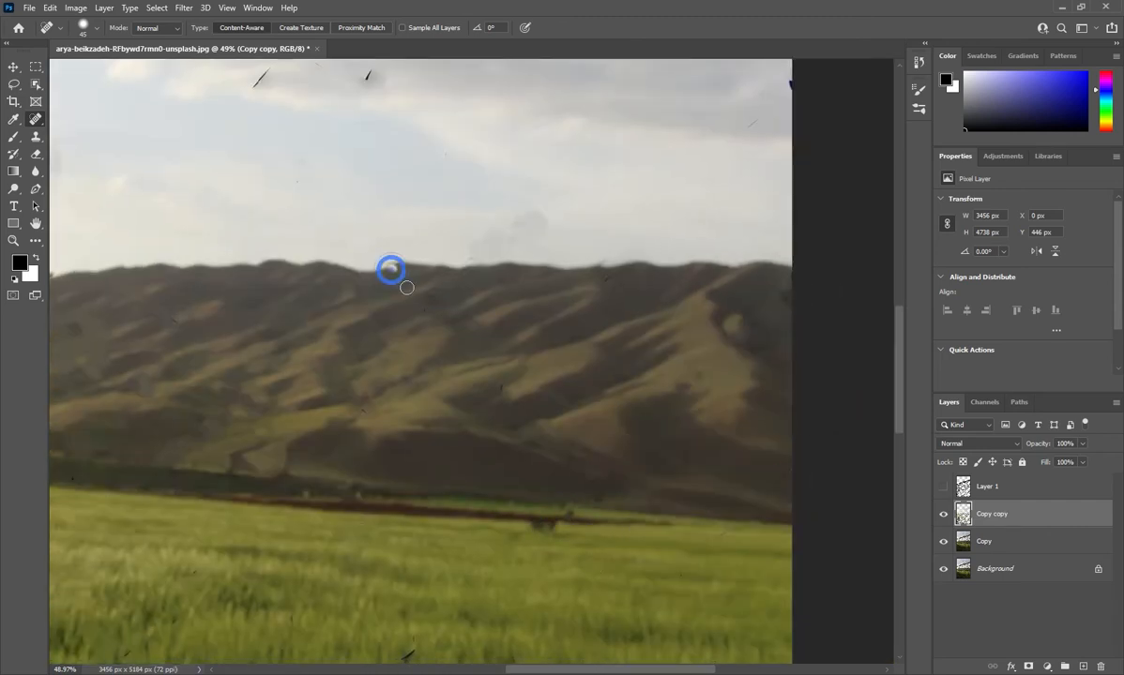
Enlarge the healing brush to 150 px and heal the fence remnants in the clouds and at the field's right edge
{"action": "scroll", "coordinate": [243, 110], "scroll_direction": "down", "scroll_amount": 3}
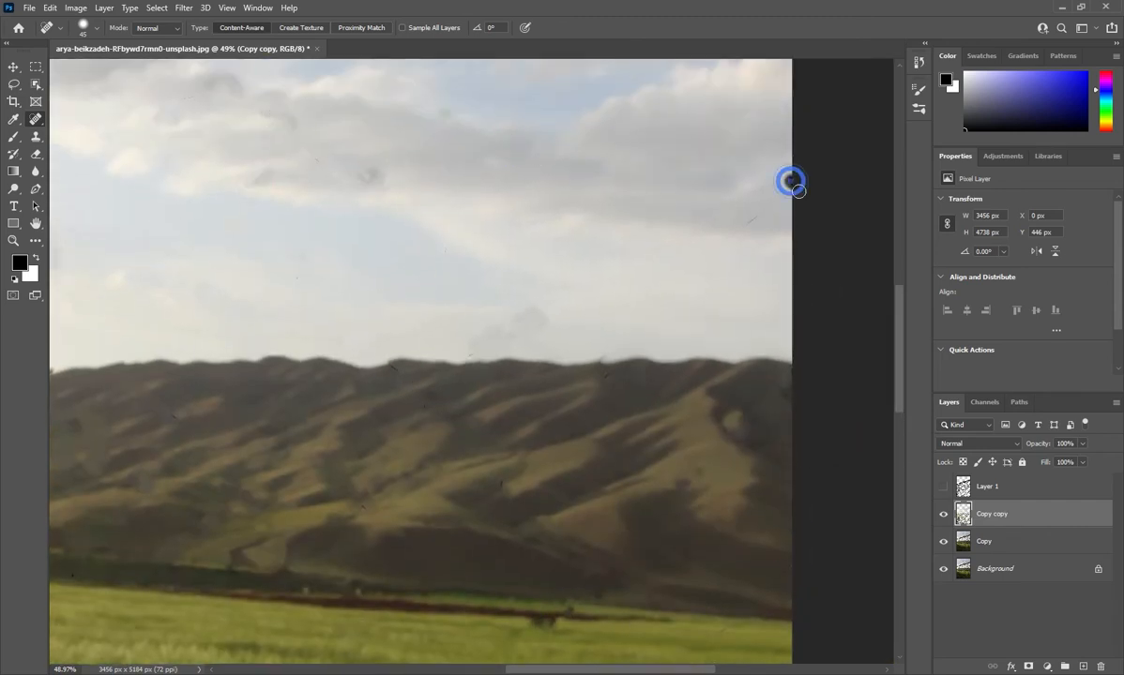
{"action": "scroll", "coordinate": [397, 251], "scroll_direction": "down", "scroll_amount": 2}
{"action": "key", "text": "bracketright"}
{"action": "key", "text": "bracketright"}
{"action": "key", "text": "bracketright"}
{"action": "key", "text": "bracketright"}
{"action": "key", "text": "bracketright"}
{"action": "key", "text": "bracketright"}
{"action": "key", "text": "bracketright"}
{"action": "key", "text": "bracketright"}
{"action": "left_click", "coordinate": [482, 166]}
{"action": "left_click", "coordinate": [430, 190]}
{"action": "left_click", "coordinate": [409, 187]}
{"action": "left_click", "coordinate": [542, 502]}
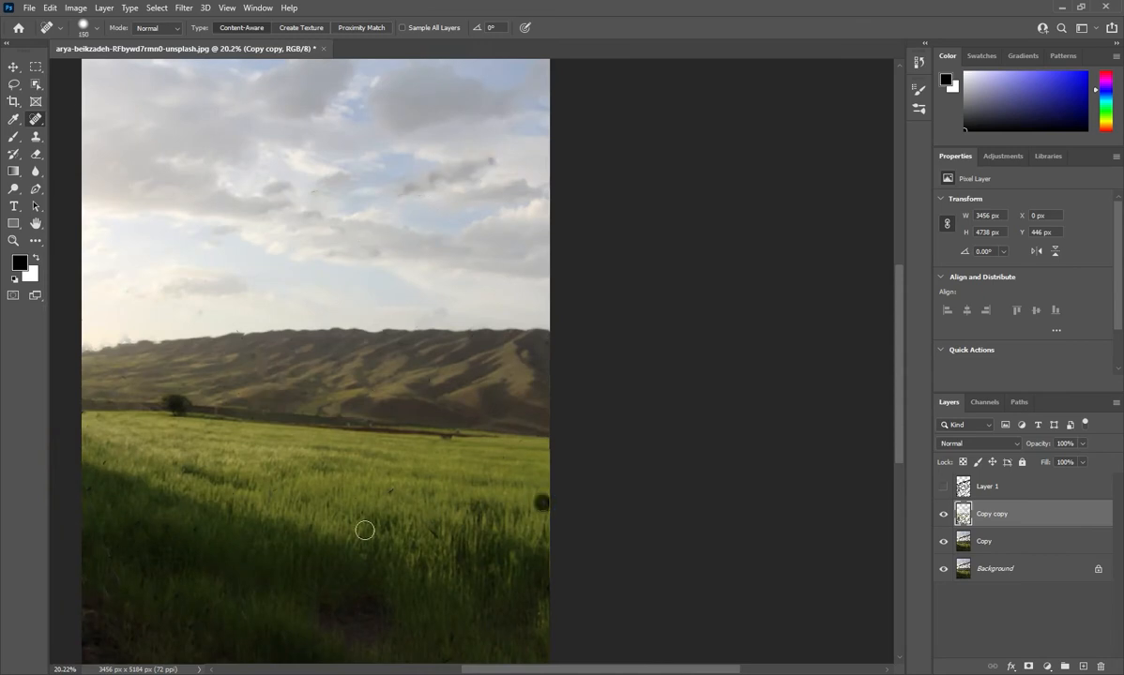
Heal the remaining dark specks scattered across the sunlit and shaded parts of the green field
{"action": "left_click", "coordinate": [391, 291]}
{"action": "left_click", "coordinate": [392, 491]}
{"action": "left_click", "coordinate": [436, 532]}
{"action": "left_click", "coordinate": [176, 588]}
{"action": "left_click", "coordinate": [141, 636]}
{"action": "left_click", "coordinate": [112, 532]}
{"action": "left_click", "coordinate": [100, 436]}
{"action": "left_click", "coordinate": [456, 474]}
{"action": "left_click", "coordinate": [231, 441]}
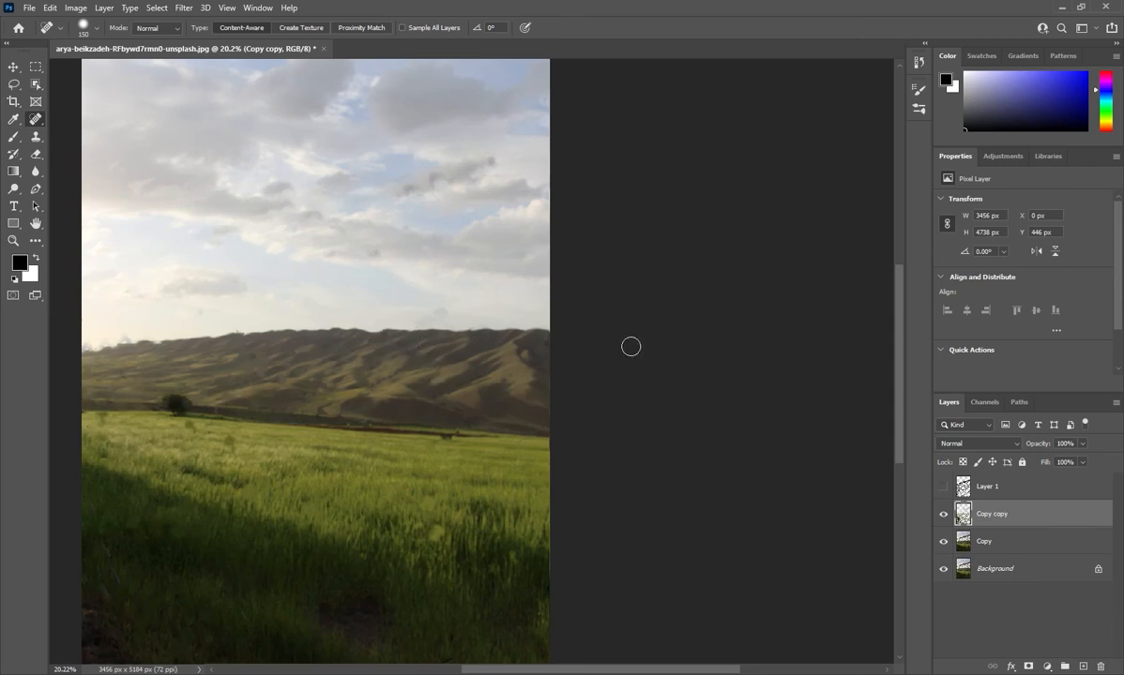
Compare the image with and without the Copy copy layer, and hide the Copy layer
{"action": "left_click", "coordinate": [943, 515]}
{"action": "left_click", "coordinate": [944, 515]}
{"action": "left_click", "coordinate": [944, 515]}
{"action": "left_click", "coordinate": [944, 515]}
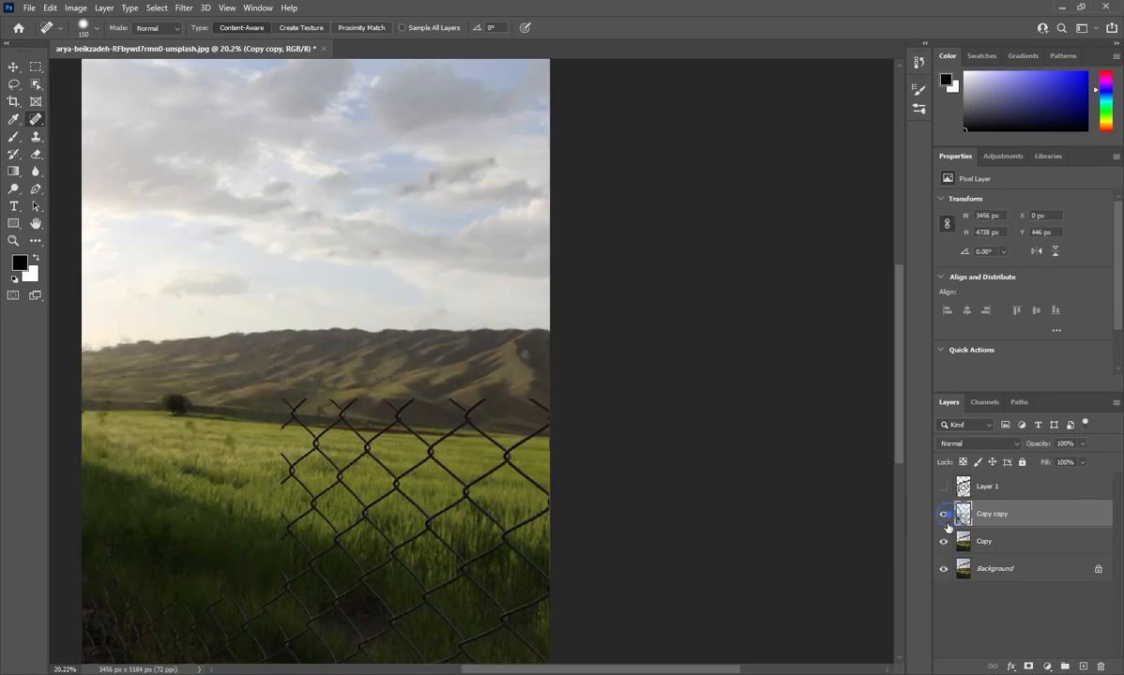
{"action": "left_click", "coordinate": [1020, 551]}
{"action": "left_click", "coordinate": [944, 542]}
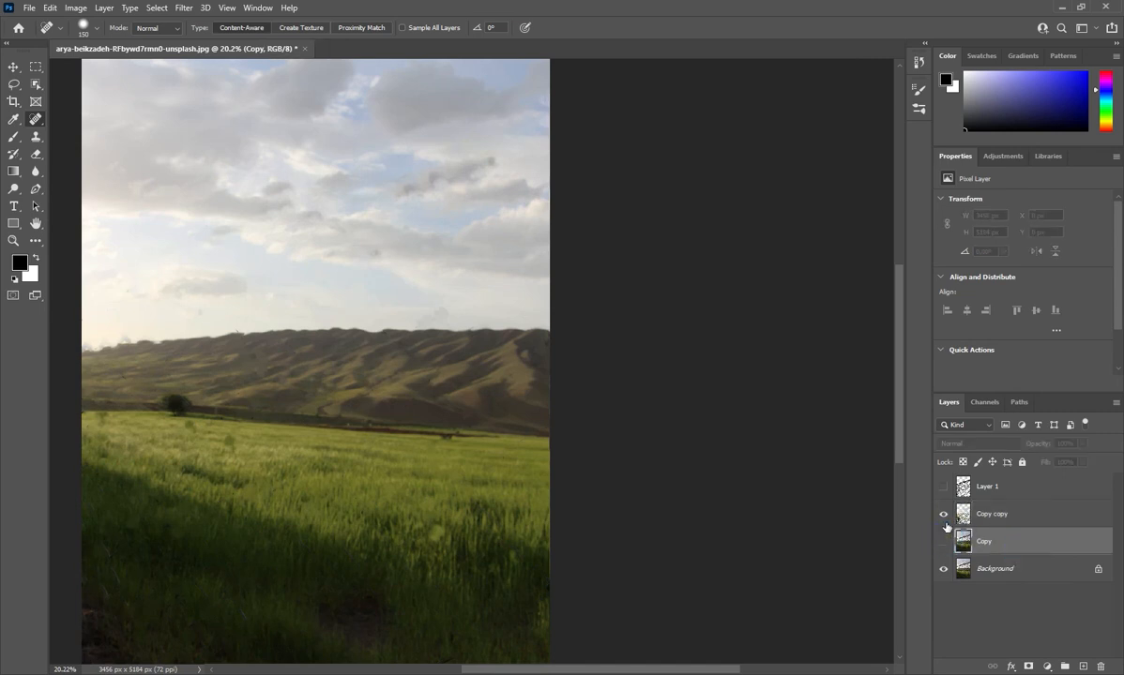
Toggle the Copy copy layer's visibility to compare the whole photo before and after the fence removal
{"action": "left_click", "coordinate": [944, 515]}
{"action": "left_click", "coordinate": [944, 515]}
{"action": "scroll", "coordinate": [597, 512], "scroll_direction": "down", "scroll_amount": 2}
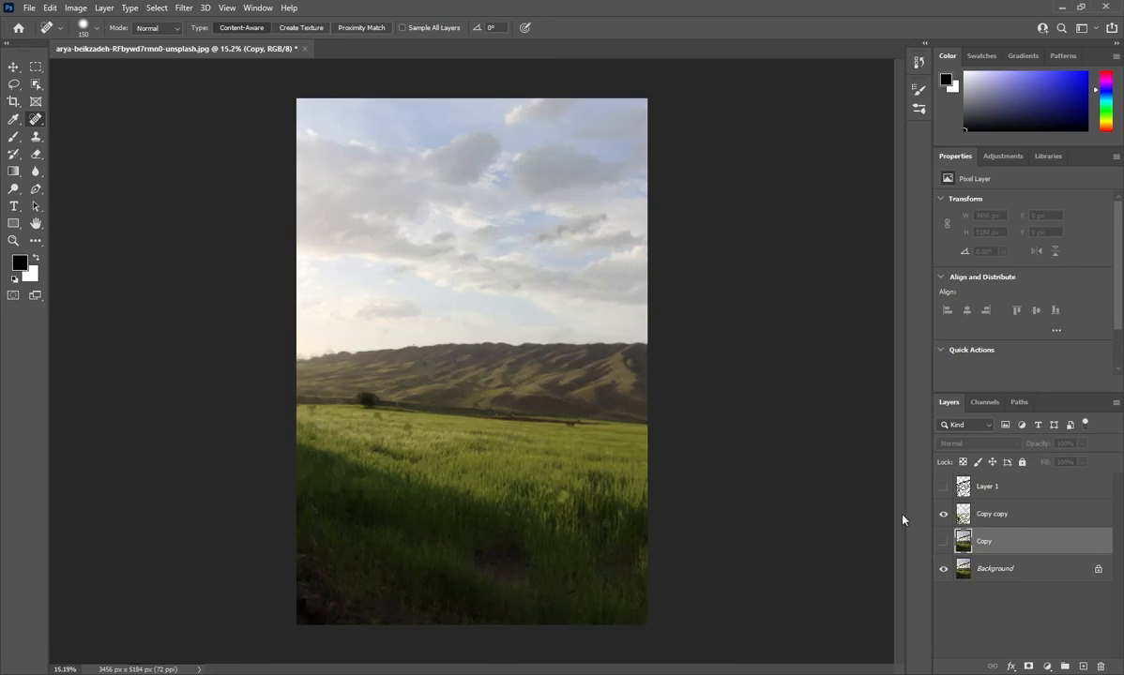
{"action": "left_click", "coordinate": [944, 515]}
{"action": "left_click", "coordinate": [944, 515]}
{"action": "left_click", "coordinate": [944, 515]}
{"action": "left_click", "coordinate": [944, 515]}
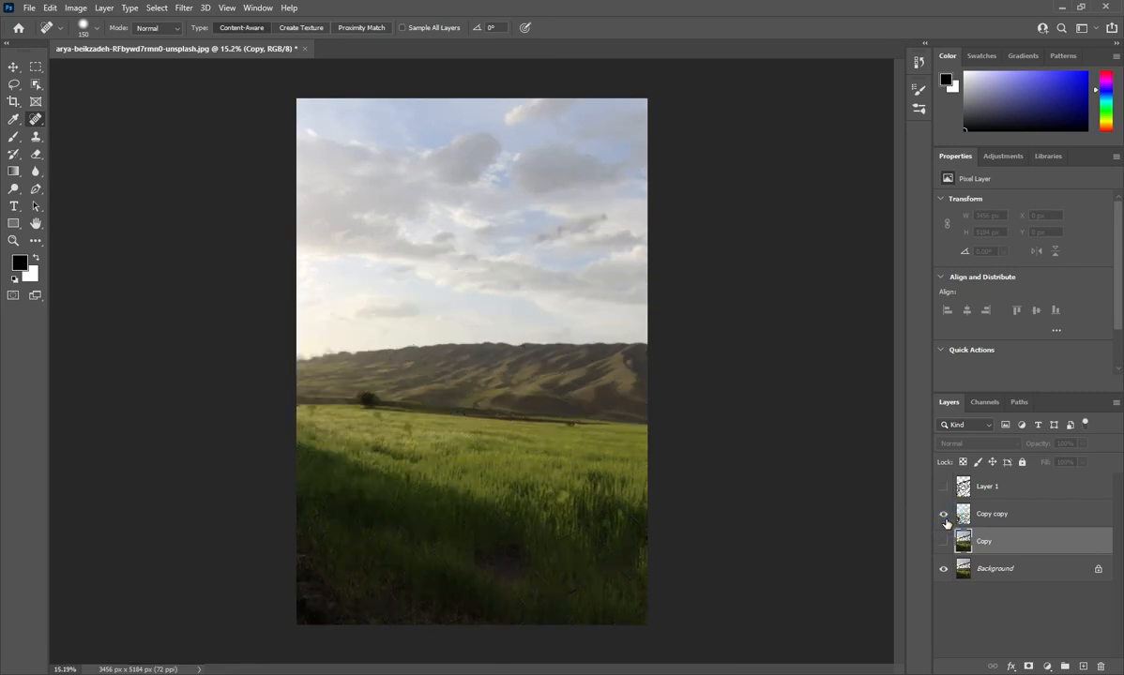